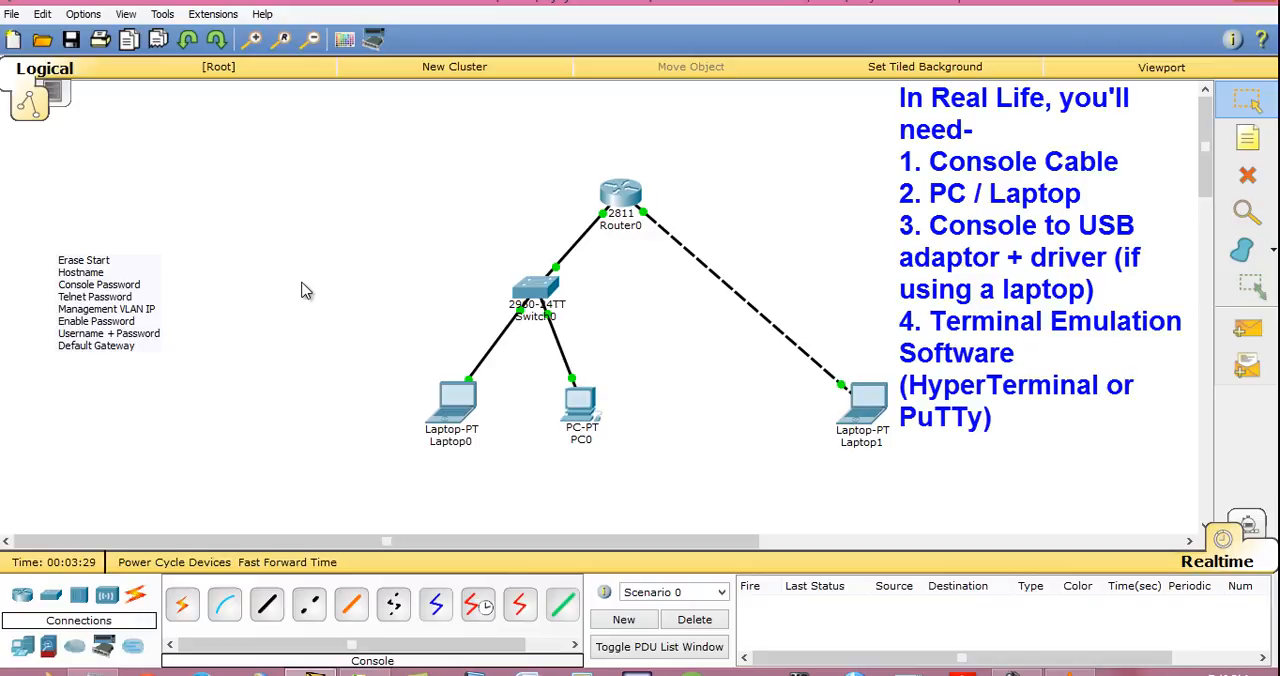
- Switch to the VLC media player and rewind the paused cable video to the console cable and USB adapter section around 08:12
click(1069, 671)
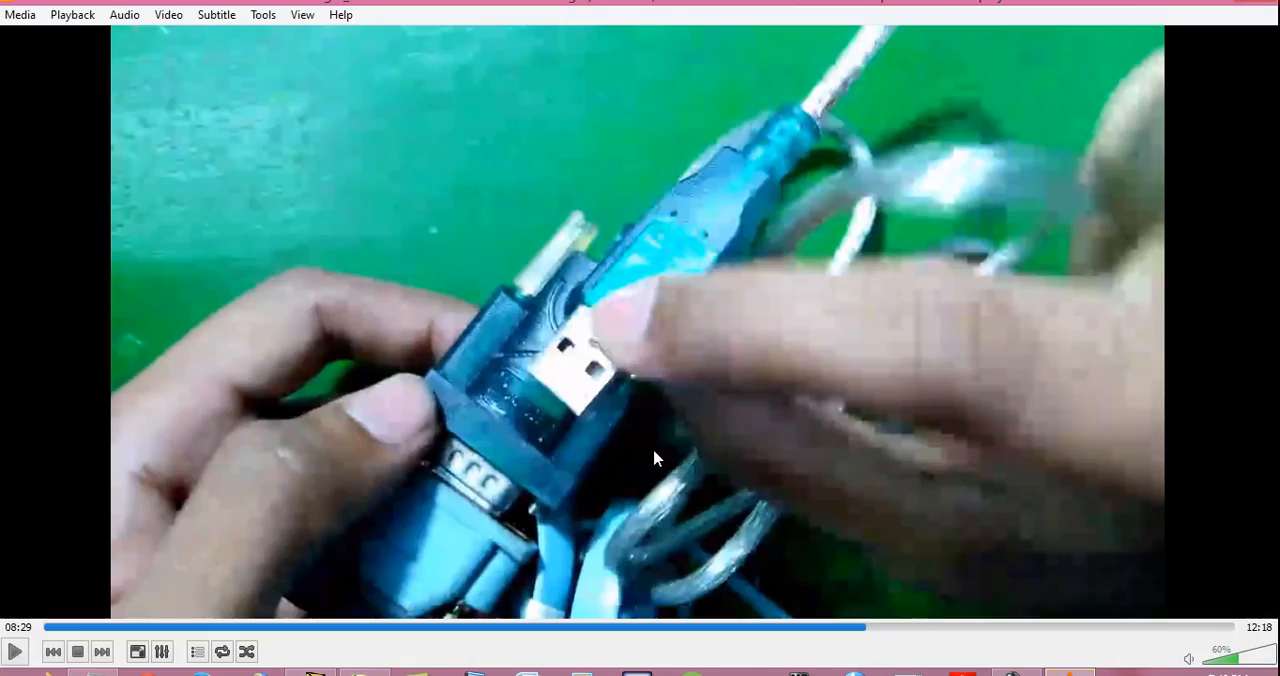
key(shift+Left)
key(shift+Left)
key(shift+Left)
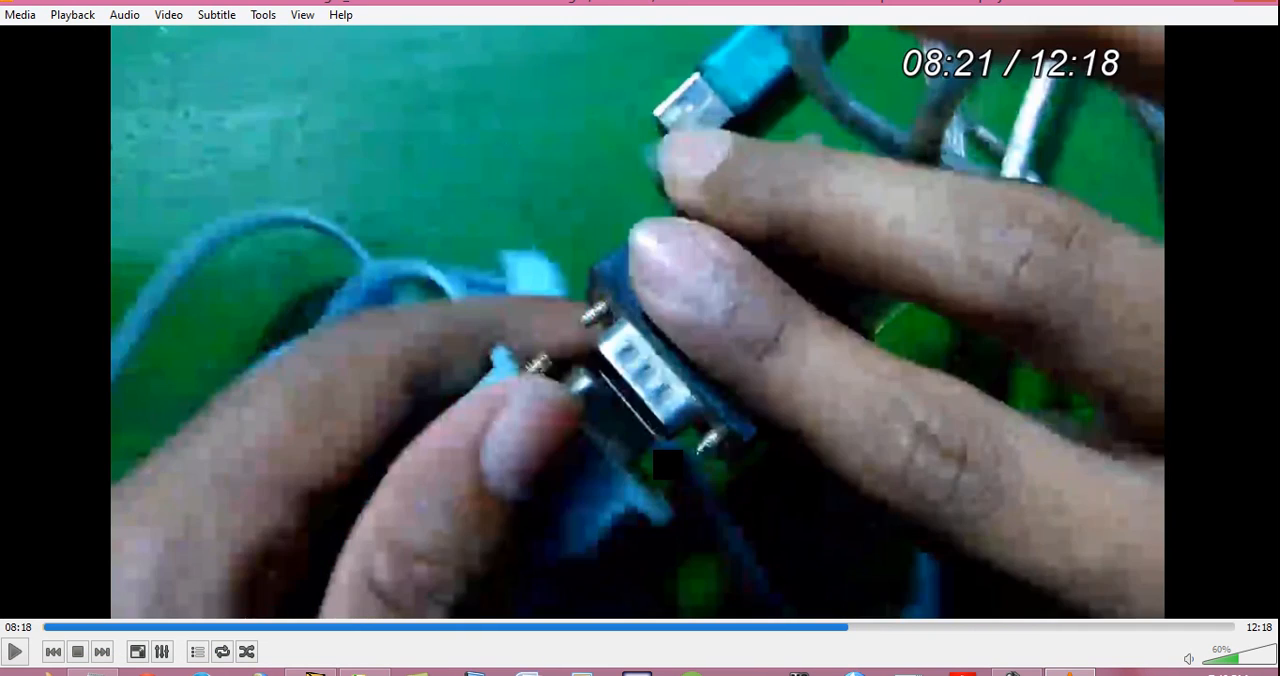
key(shift+Left)
key(shift+Left)
key(shift+Left)
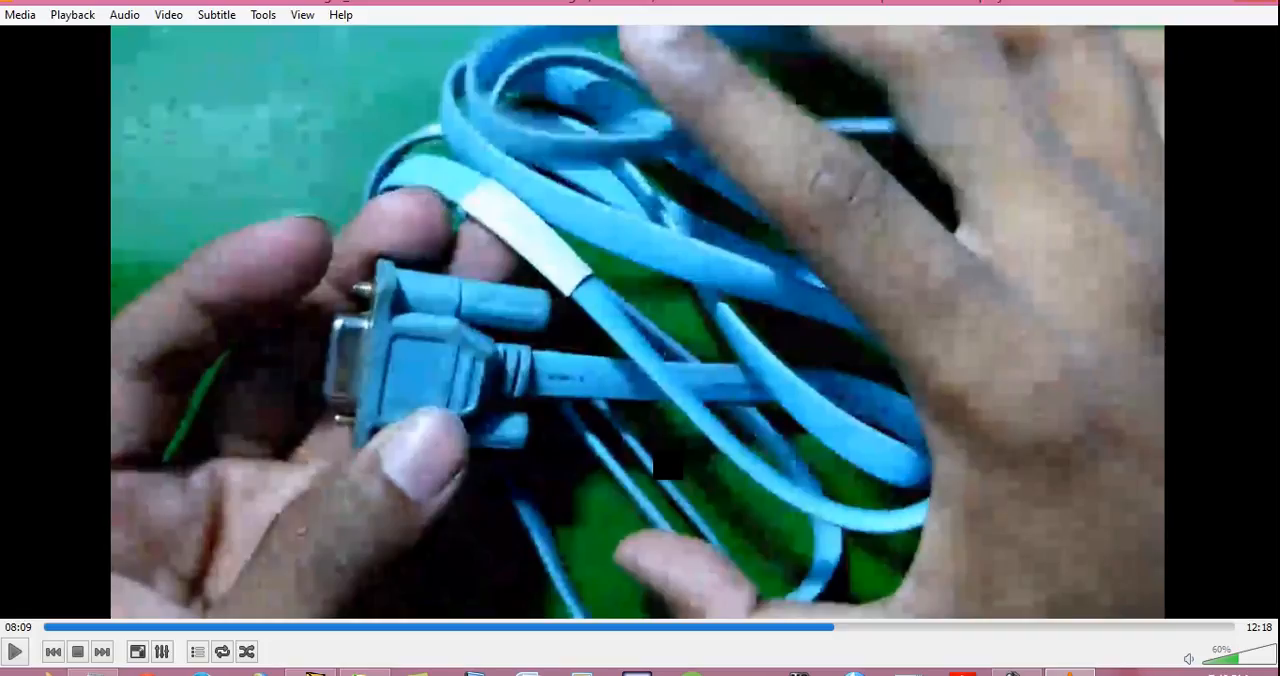
key(shift+Right)
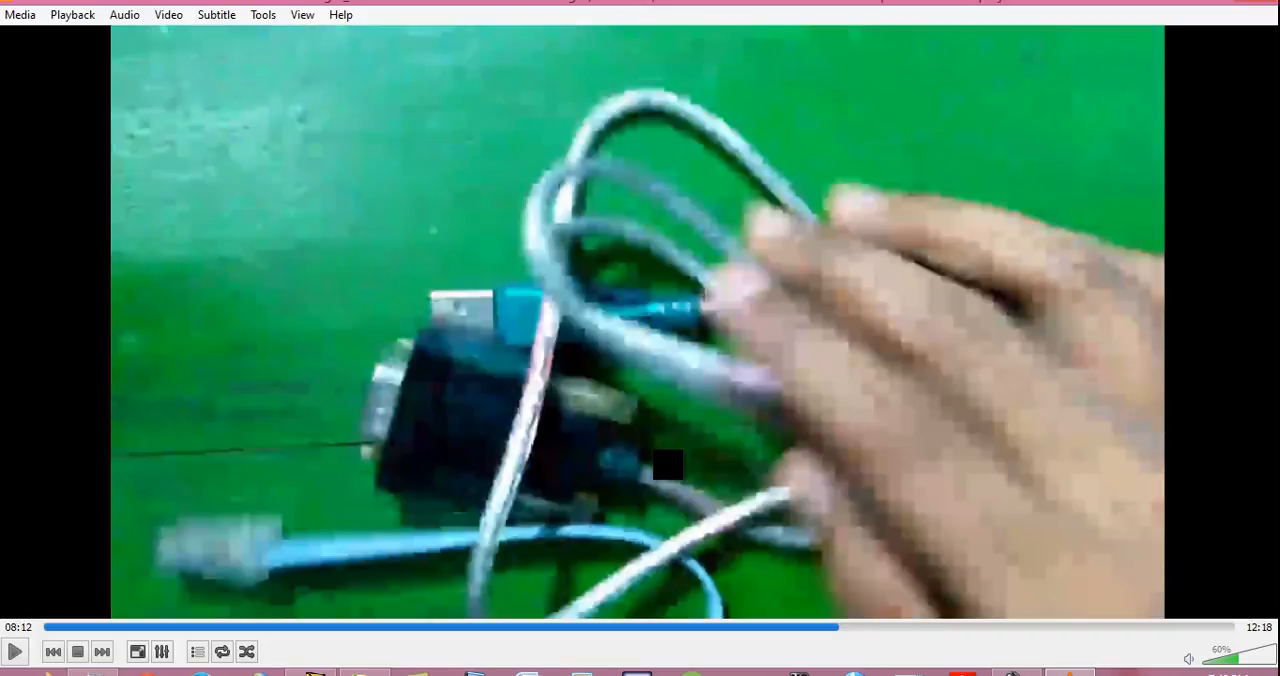
- Play and pause through the video section on joining the console cable's serial connector to the USB adapter, up to about 08:24
key(space)
key(space)
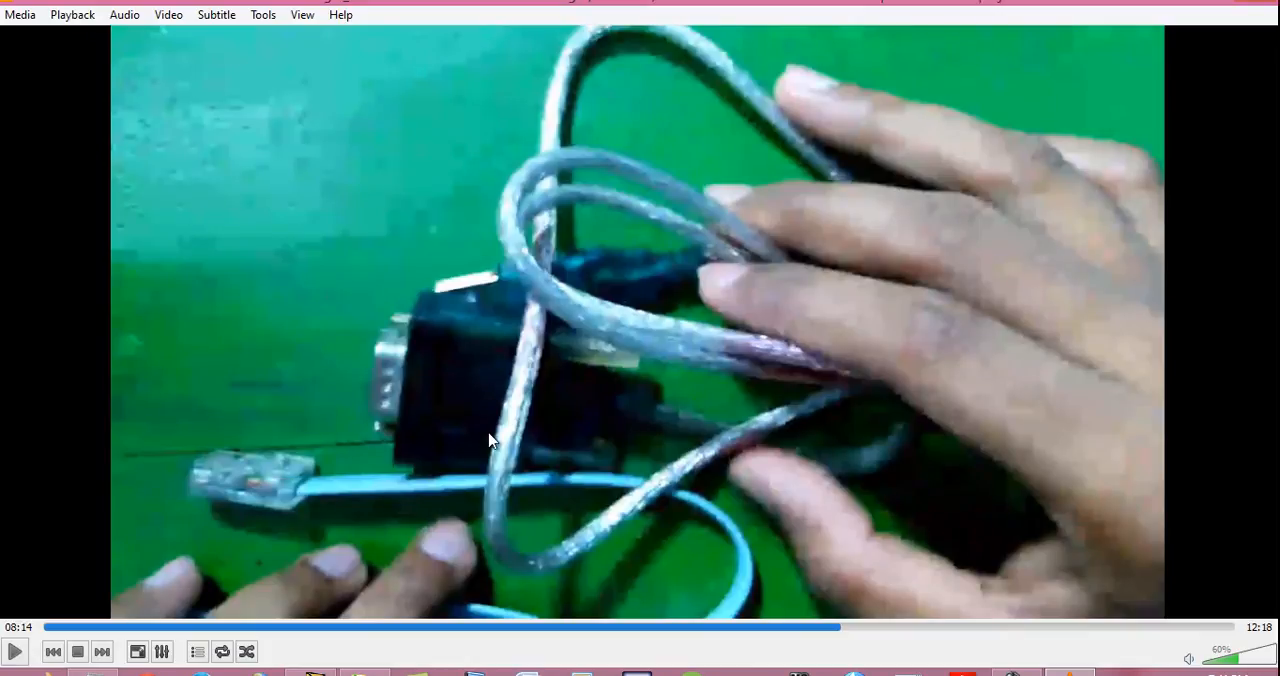
key(shift+Right)
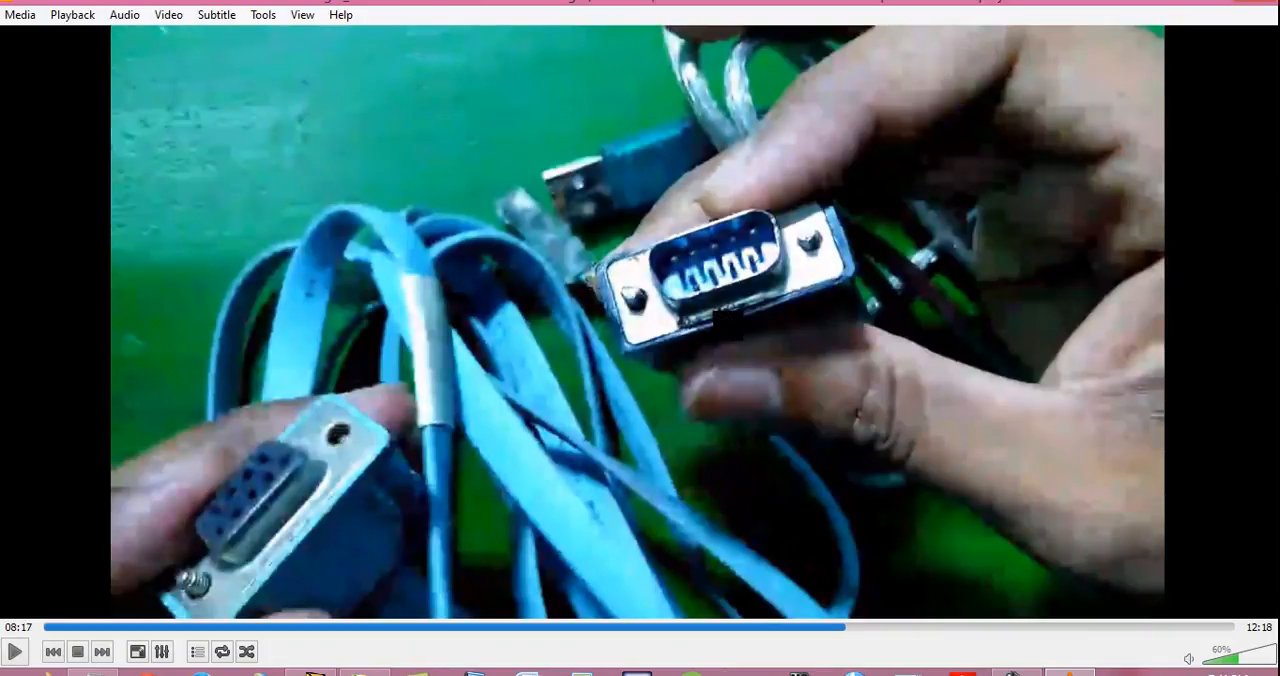
key(space)
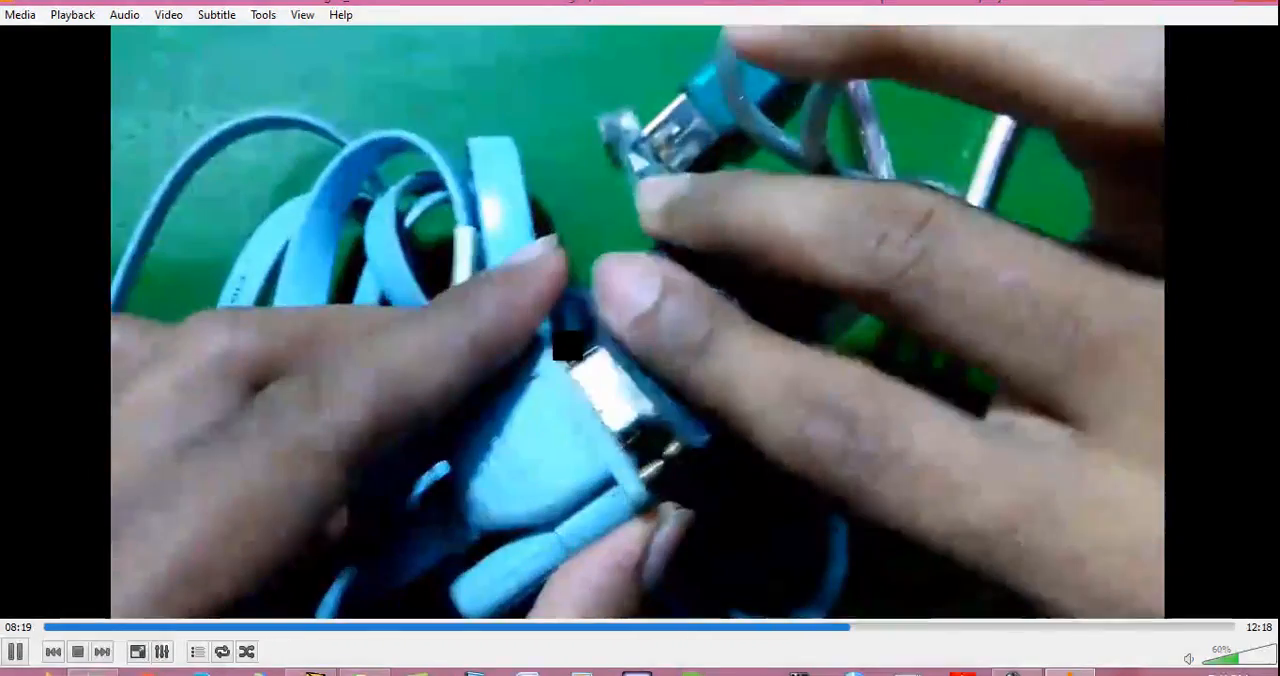
key(shift+Right)
key(space)
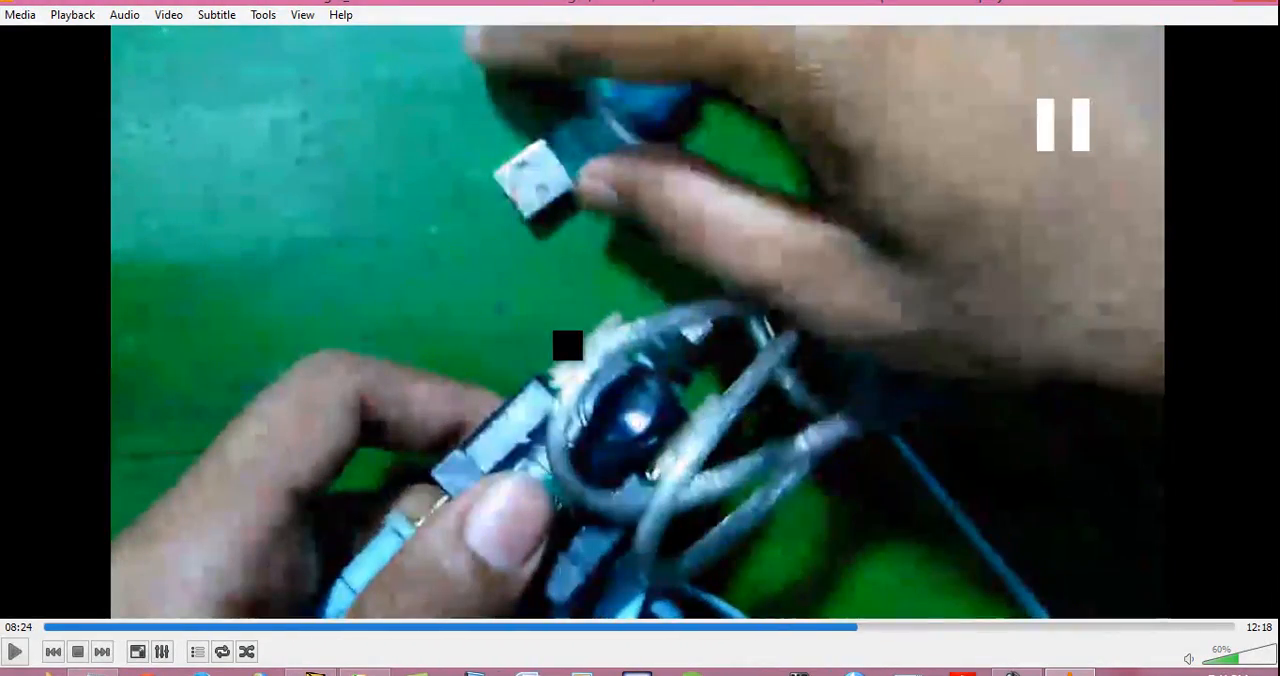
key(space)
key(space)
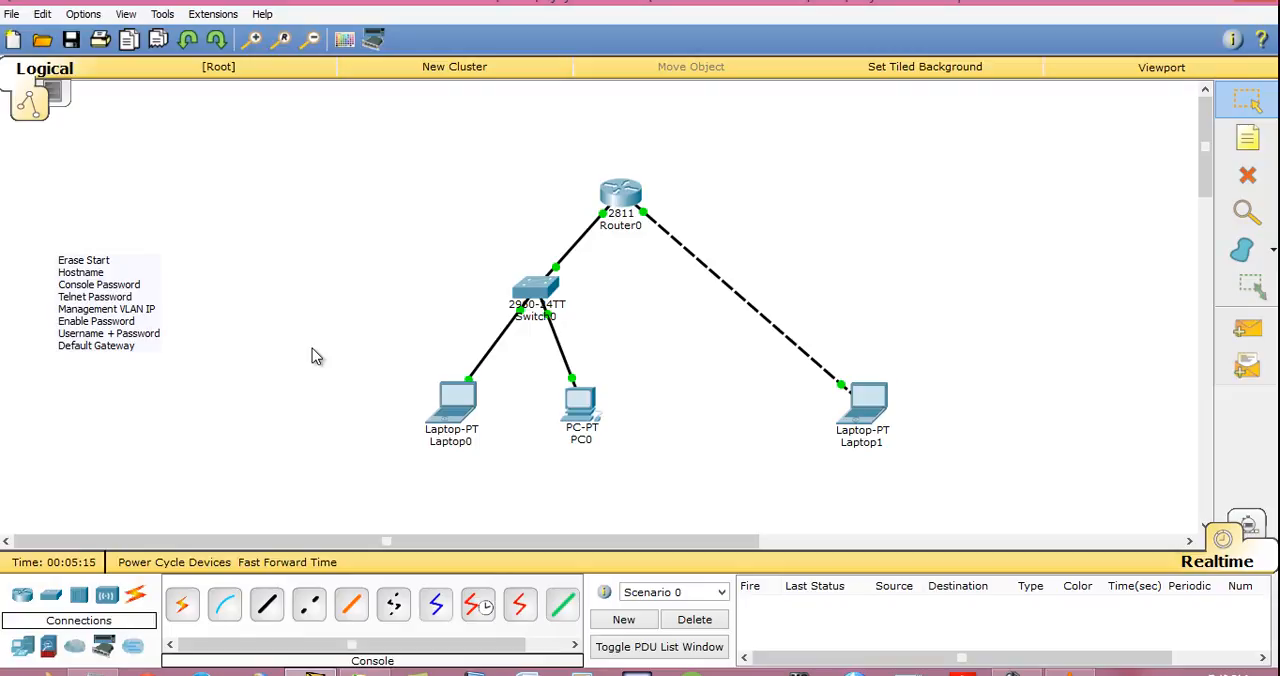
- In Cisco Packet Tracer, add a generic PC beside Laptop0 and link its RS 232 port to Switch0's Console port with a console cable
click(26, 655)
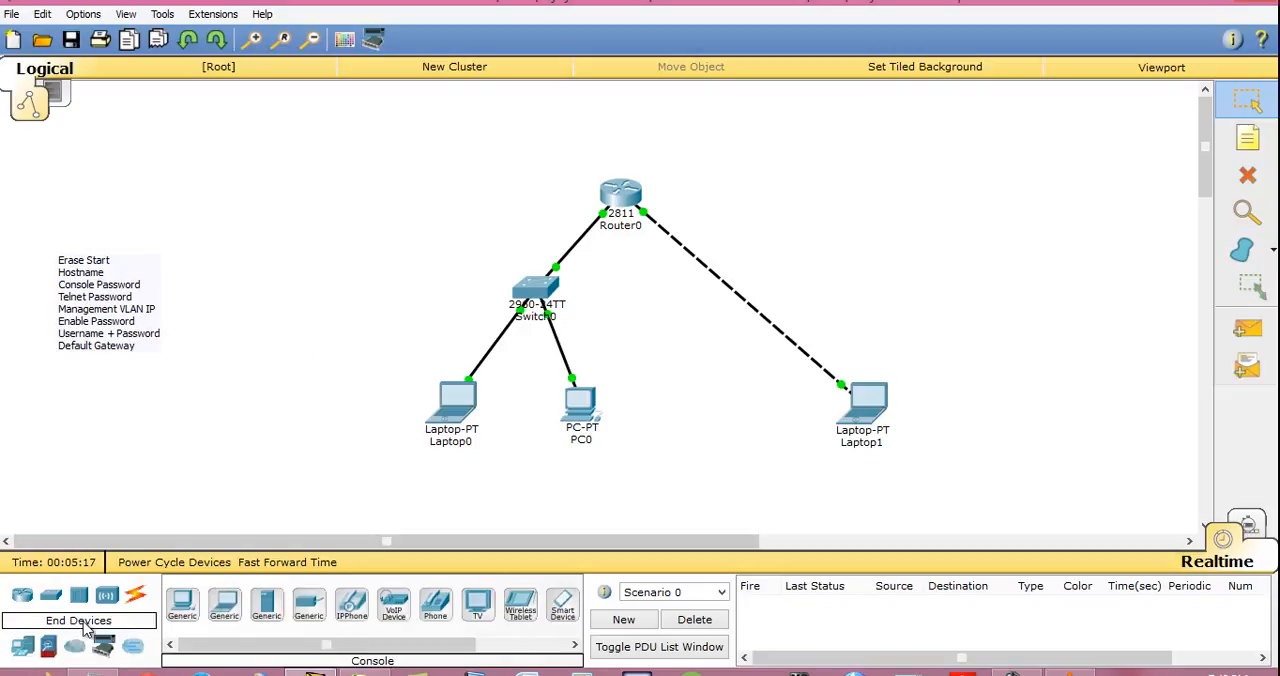
drag(182, 605, 280, 422)
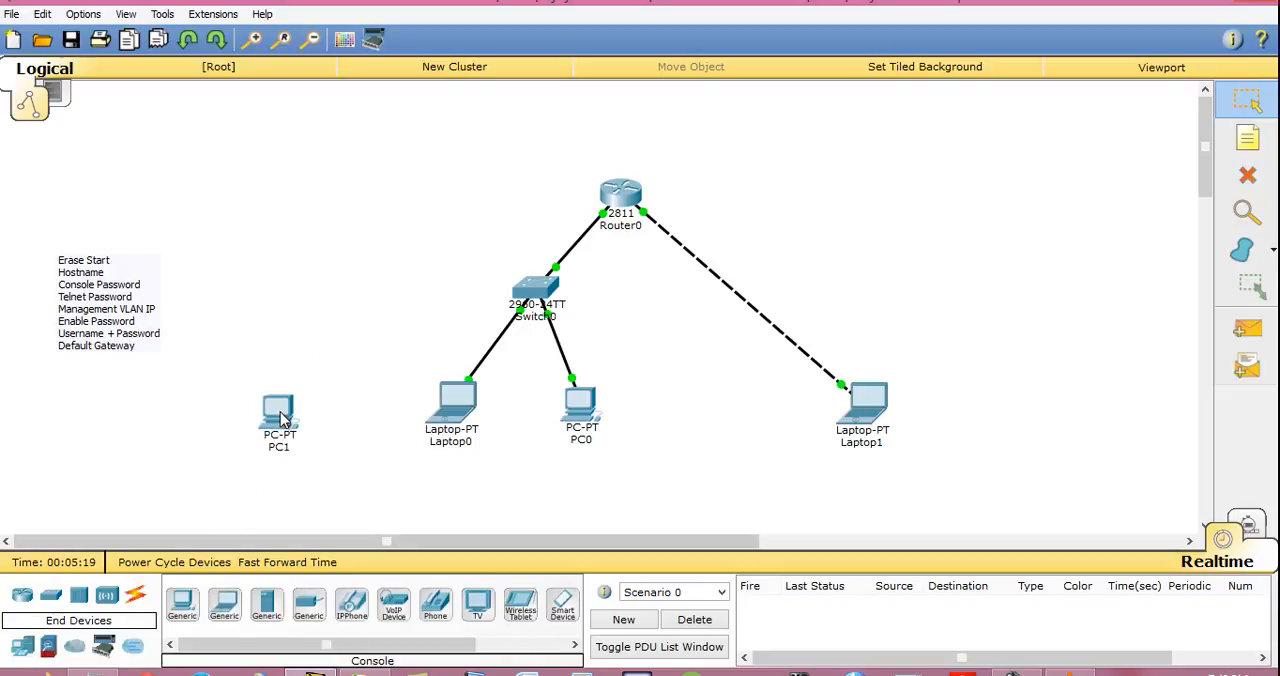
click(135, 597)
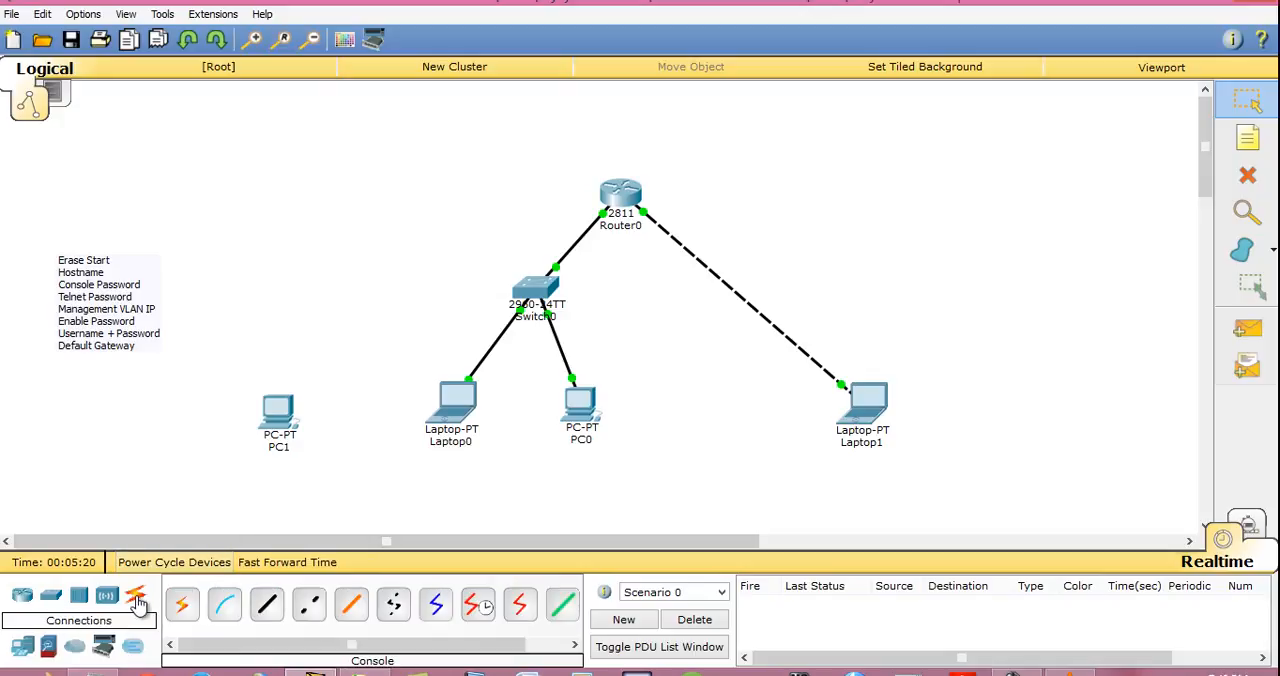
click(224, 605)
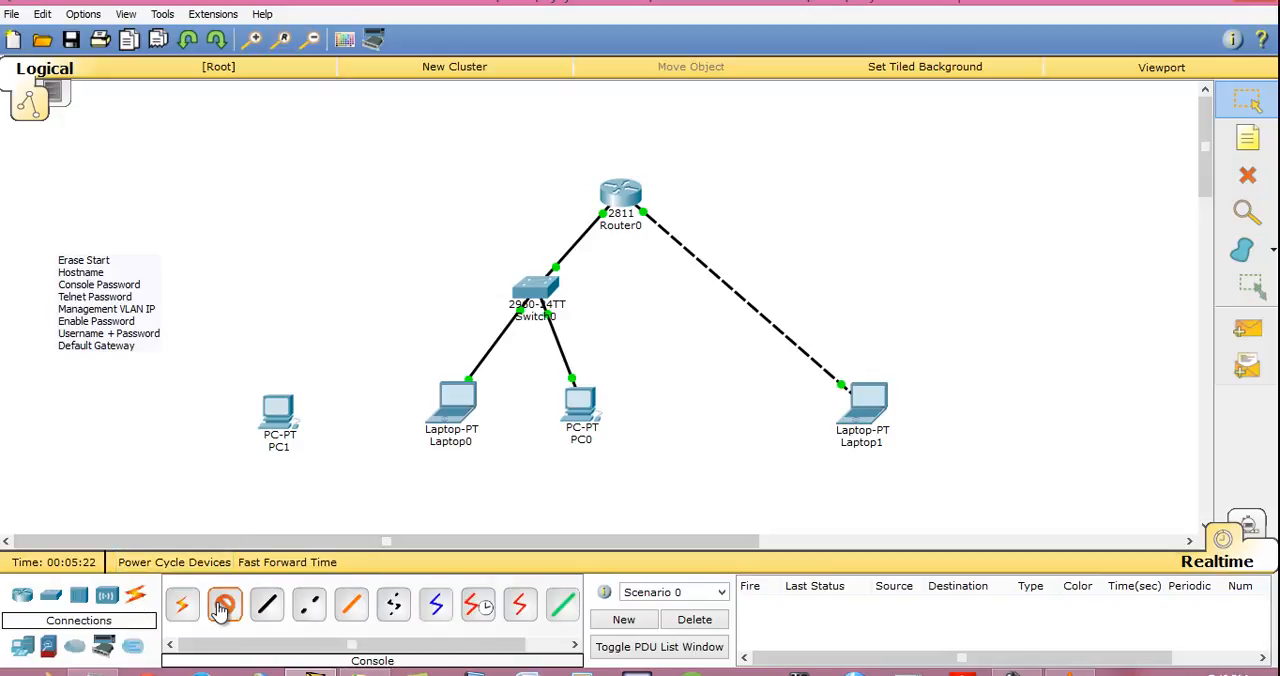
click(277, 409)
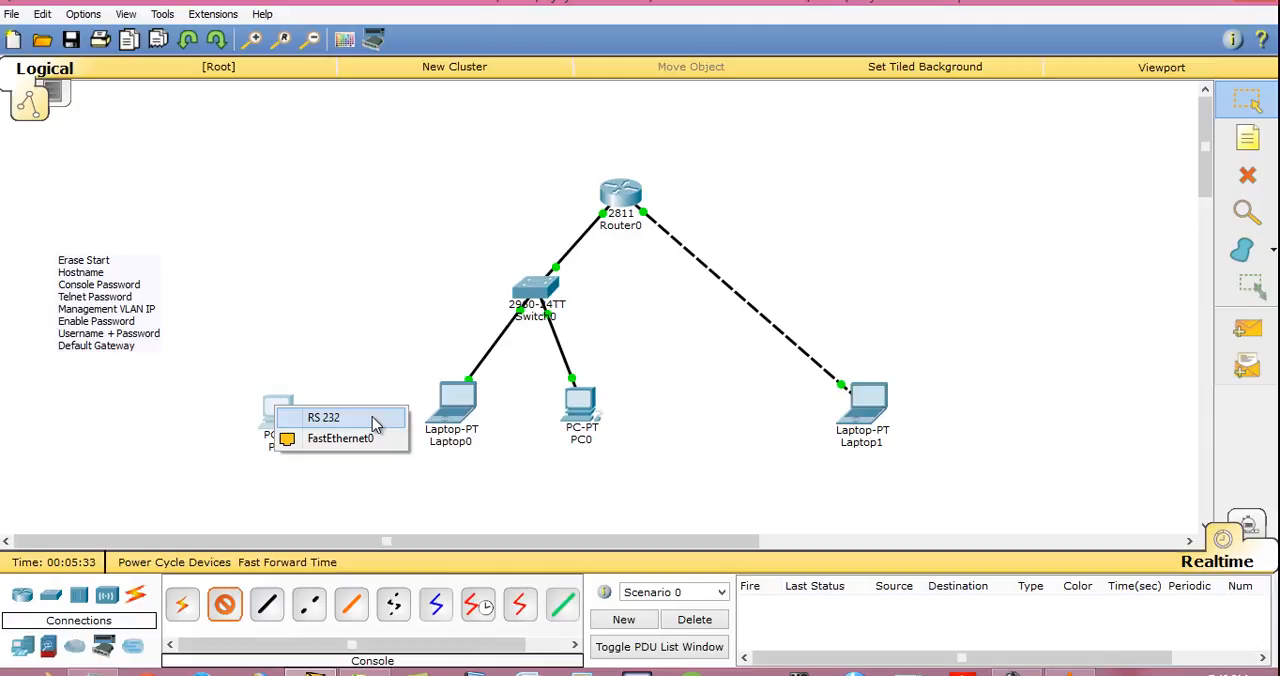
click(372, 417)
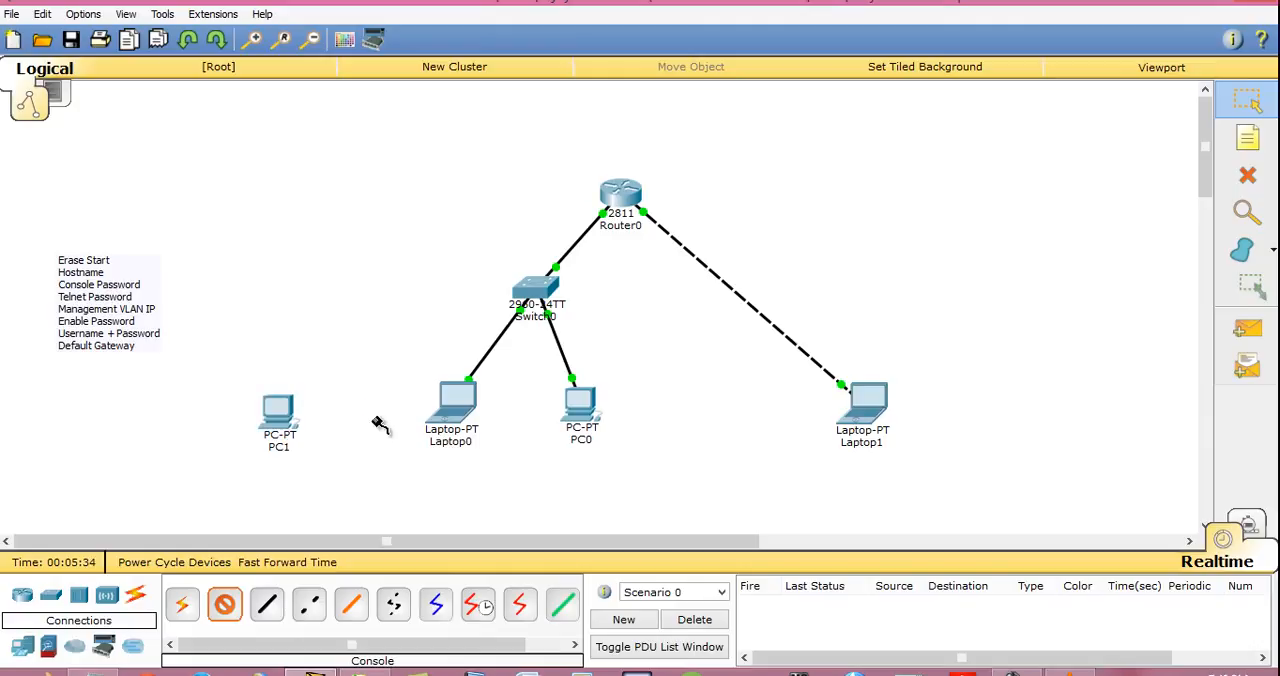
click(532, 289)
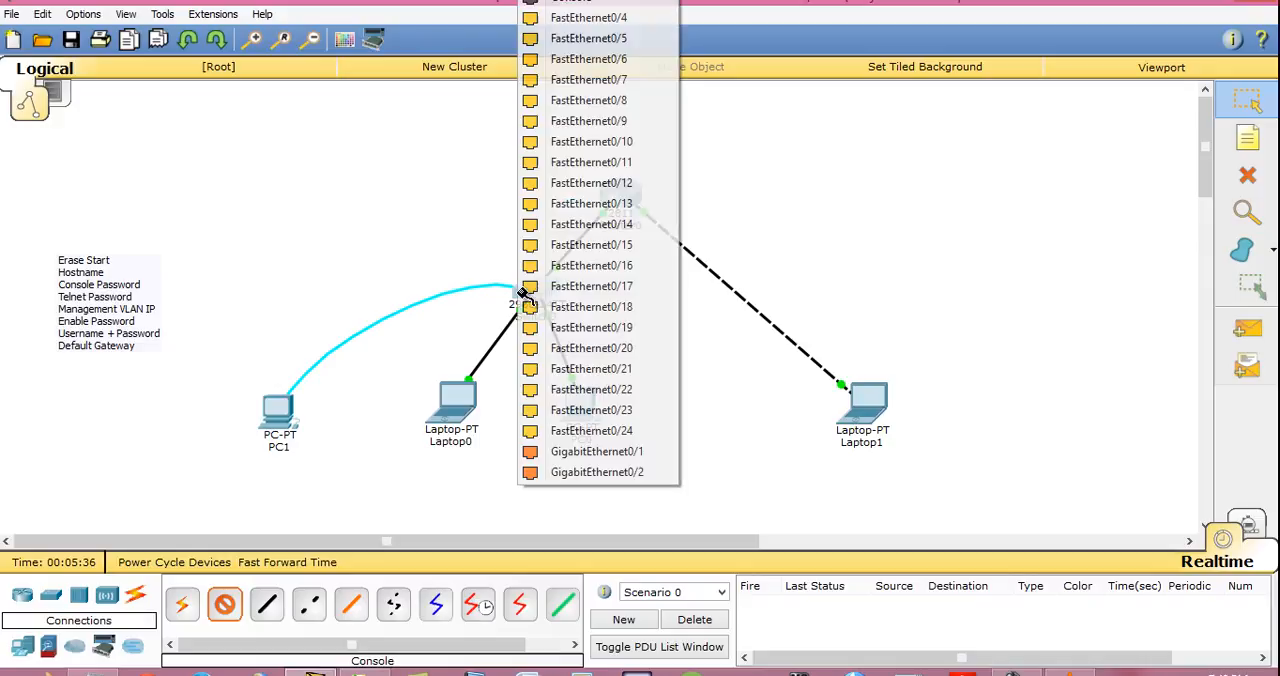
click(596, 6)
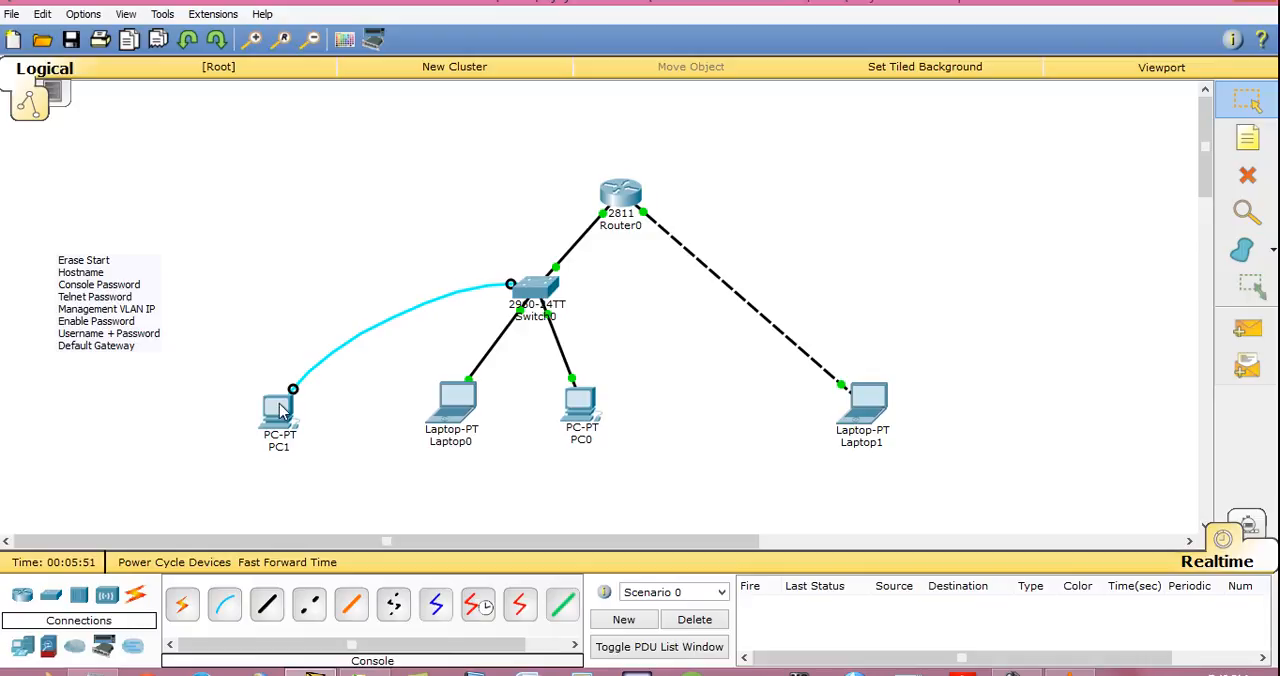
- Open PC1's terminal at 9600 bits per second, 8 data bits, no parity, 1 stop bit and no flow control, and start the console session
click(280, 408)
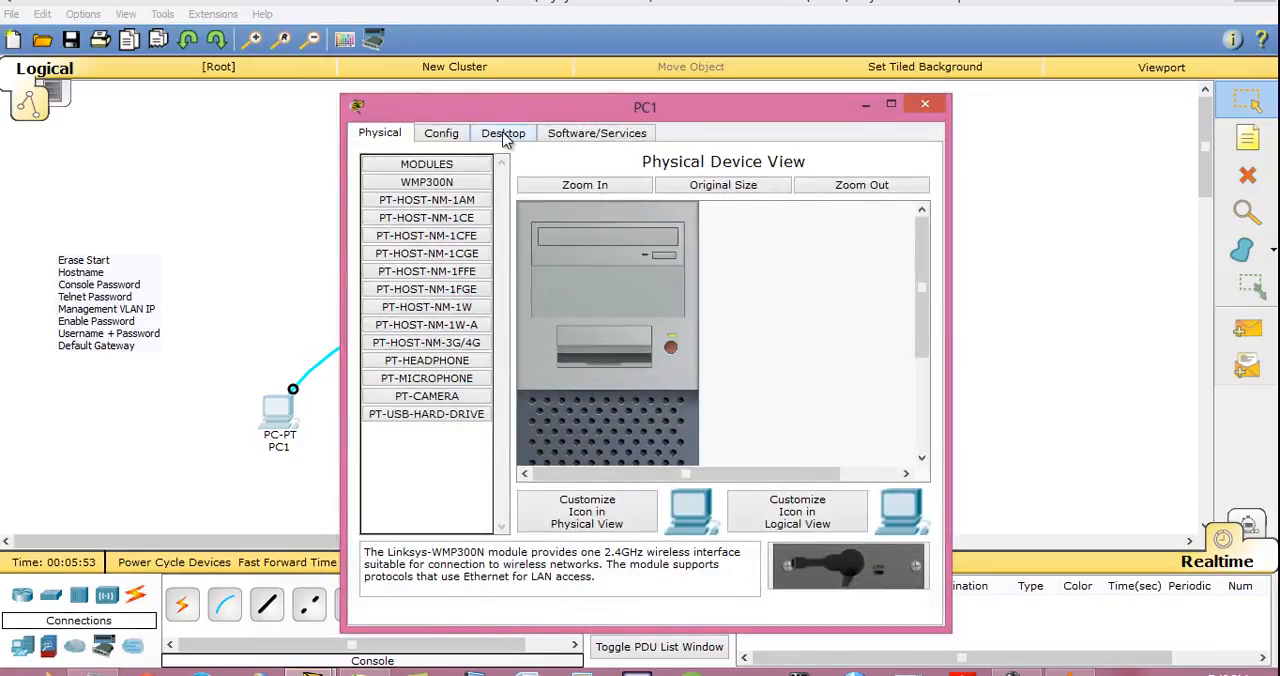
click(503, 134)
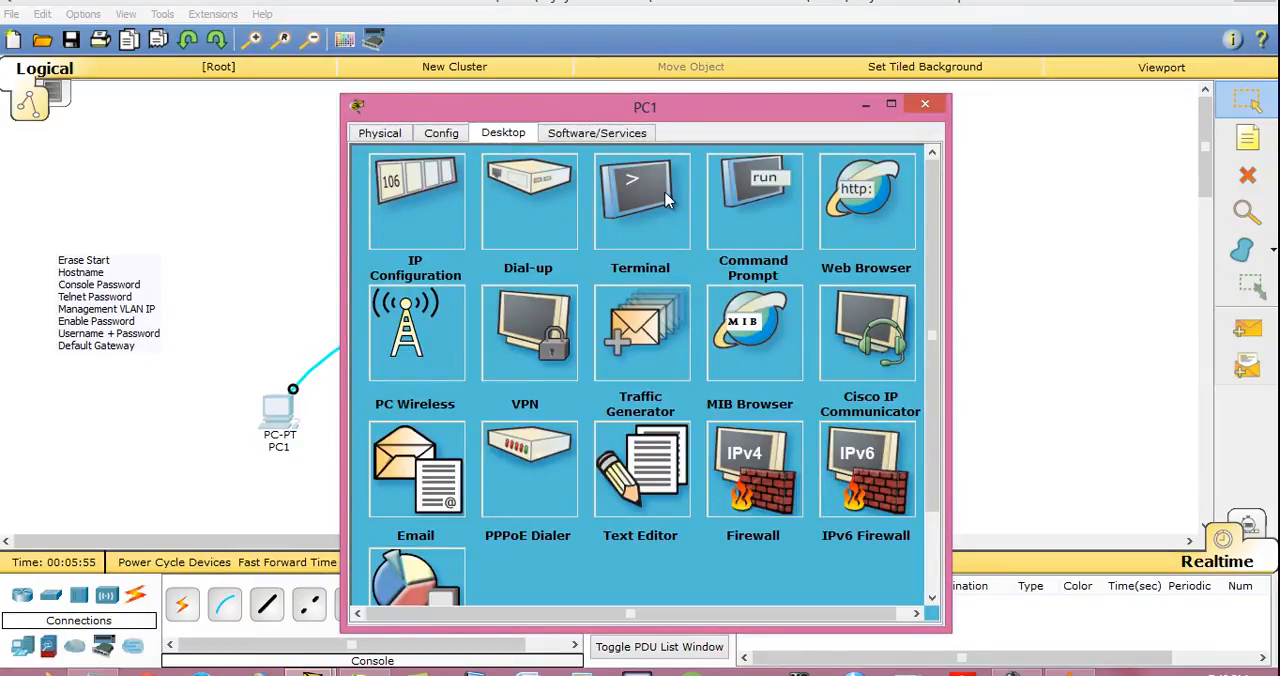
click(641, 215)
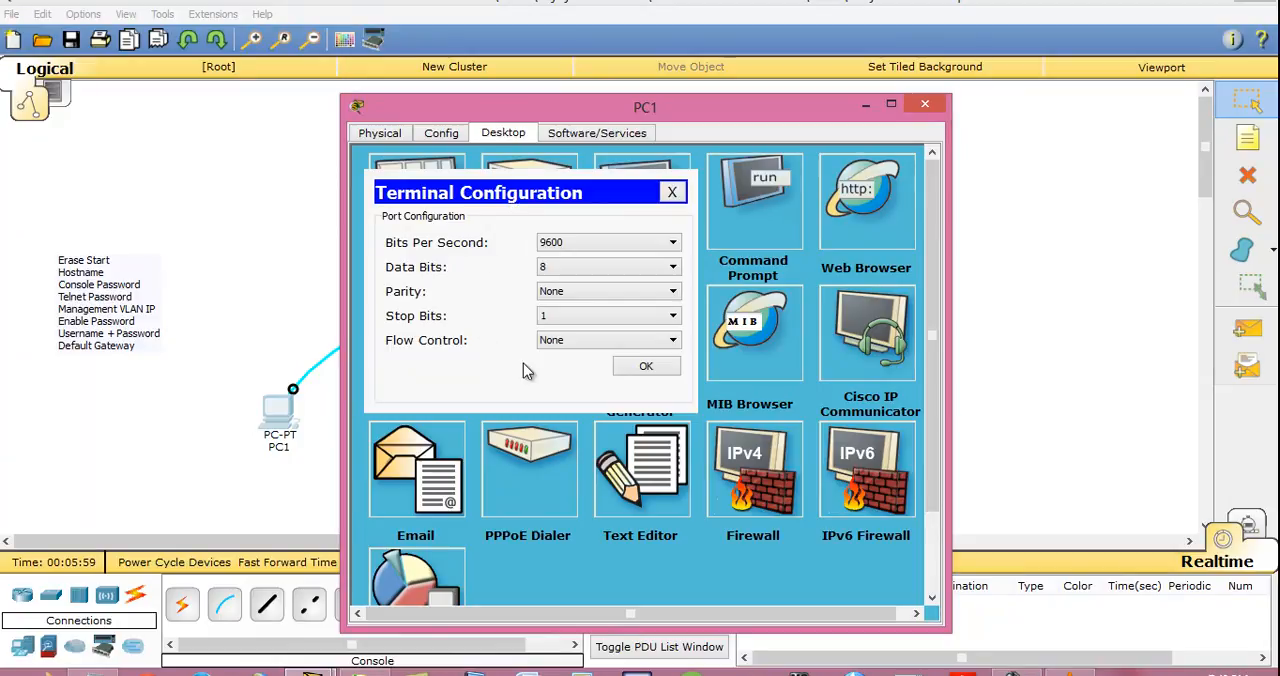
click(647, 368)
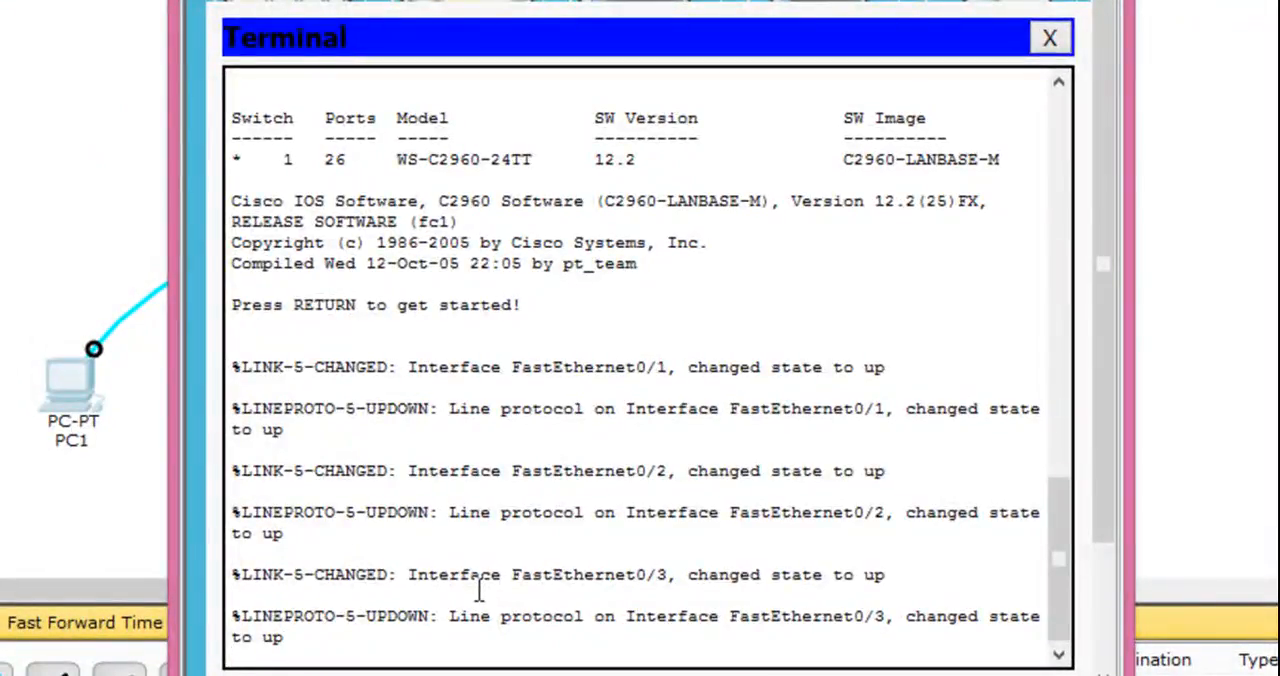
key(Return)
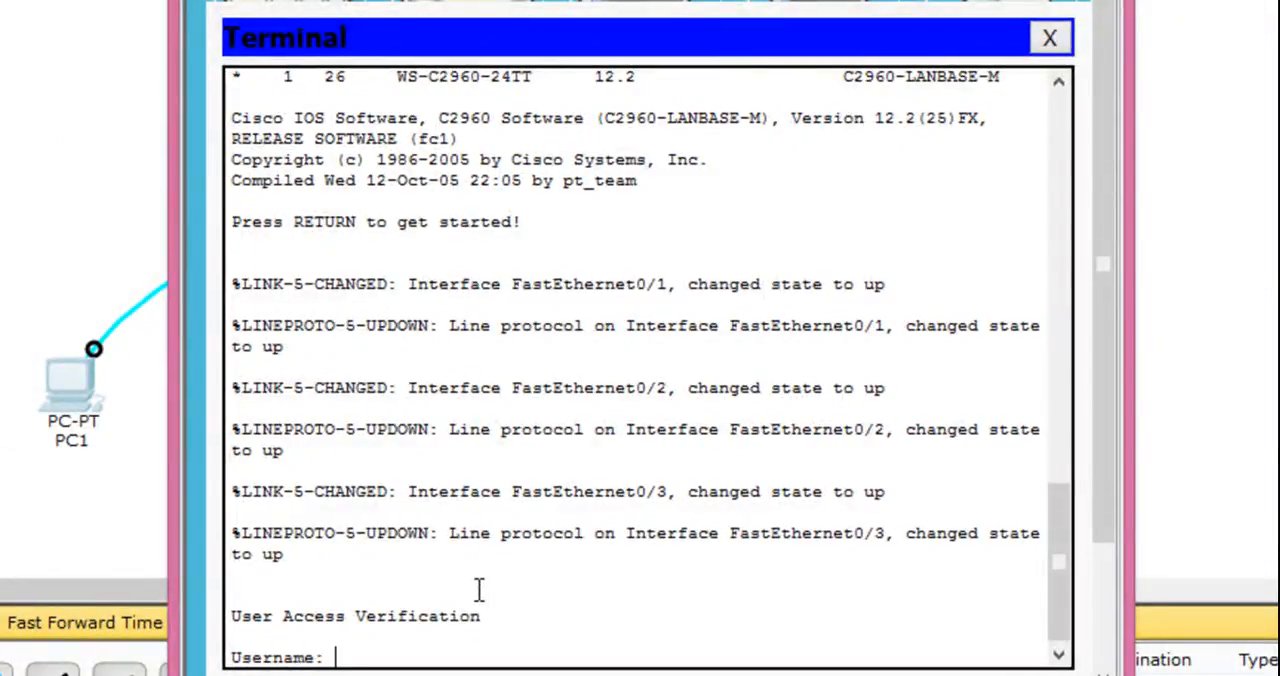
- Try to log in to the switch console with the username cisco and the account password
text(cisco)
key(Return)
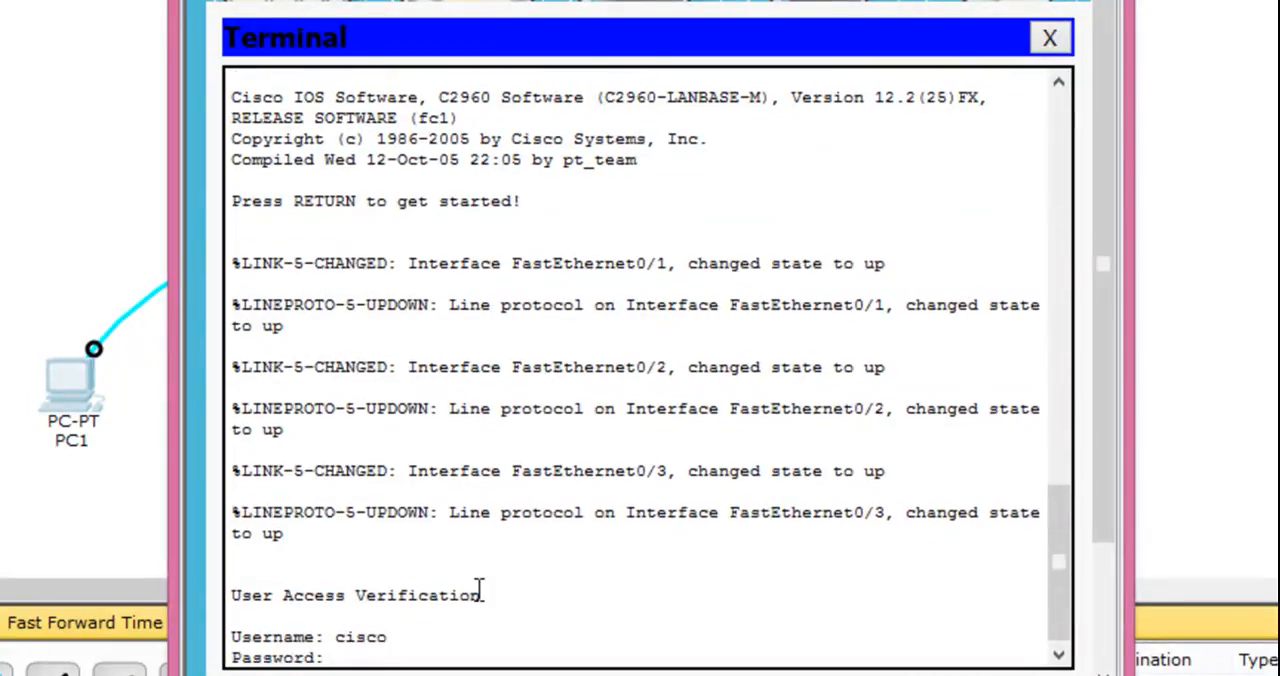
key(Return)
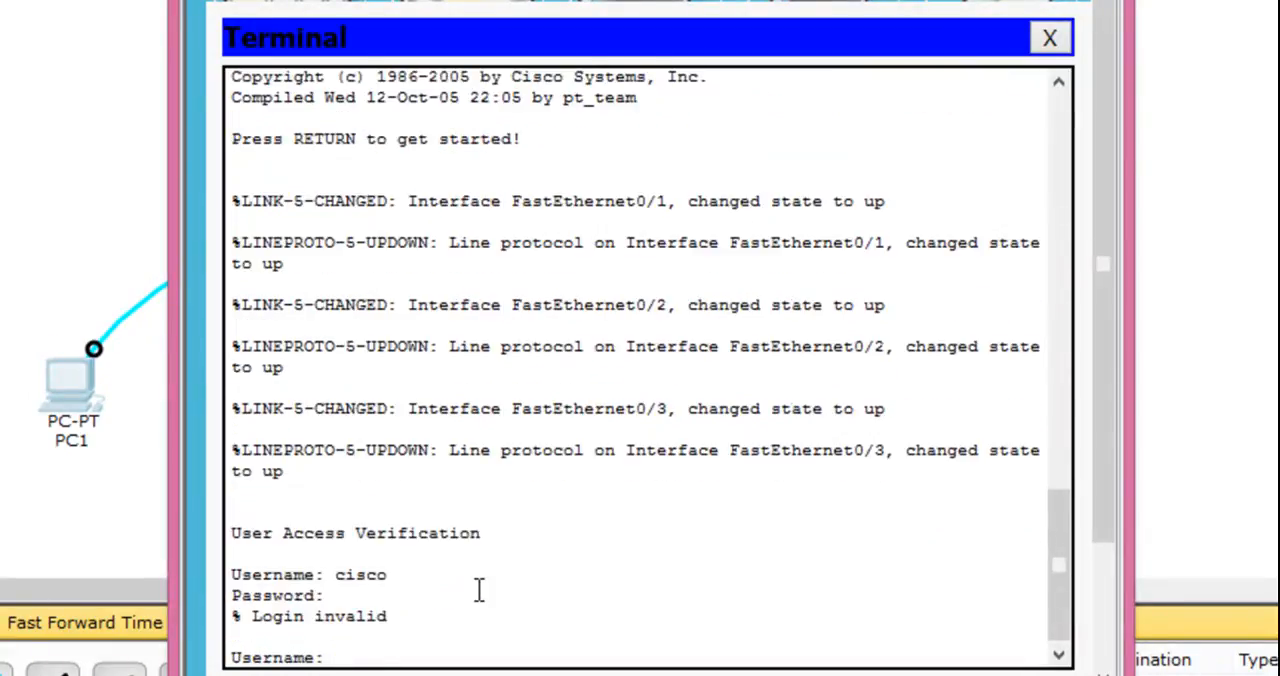
- Log in to the switch as cisco, entering the account password again
text(cisco)
key(Return)
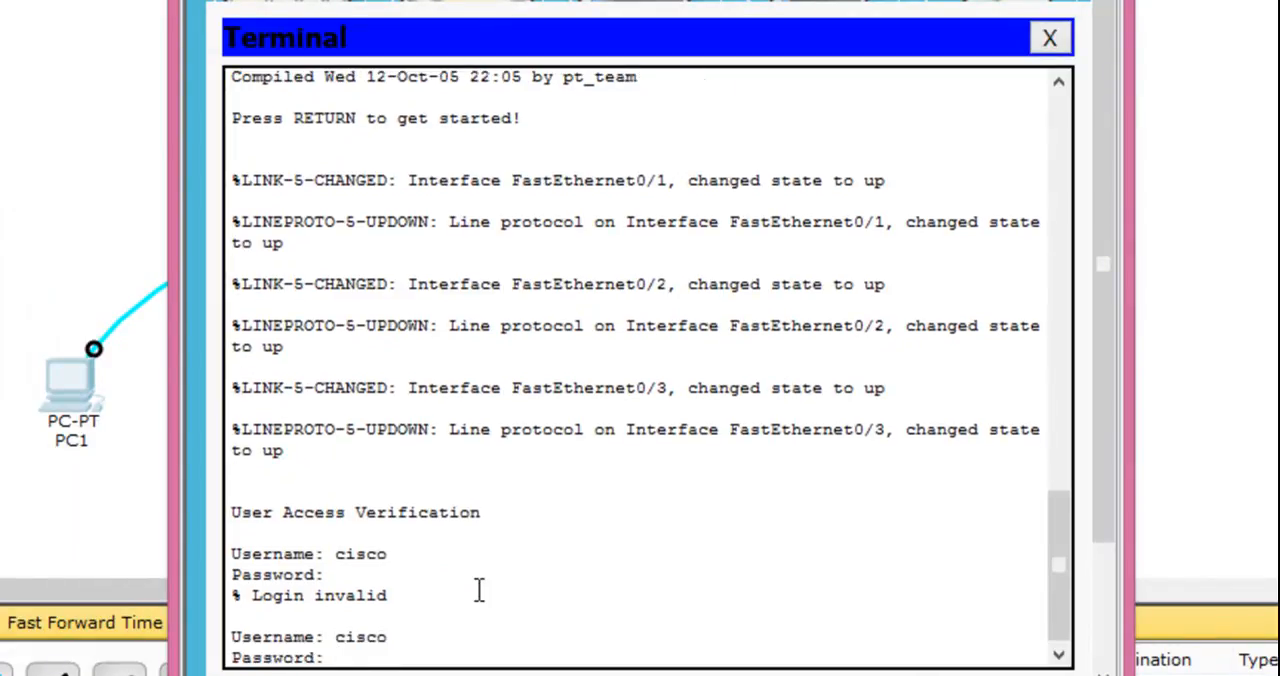
key(Return)
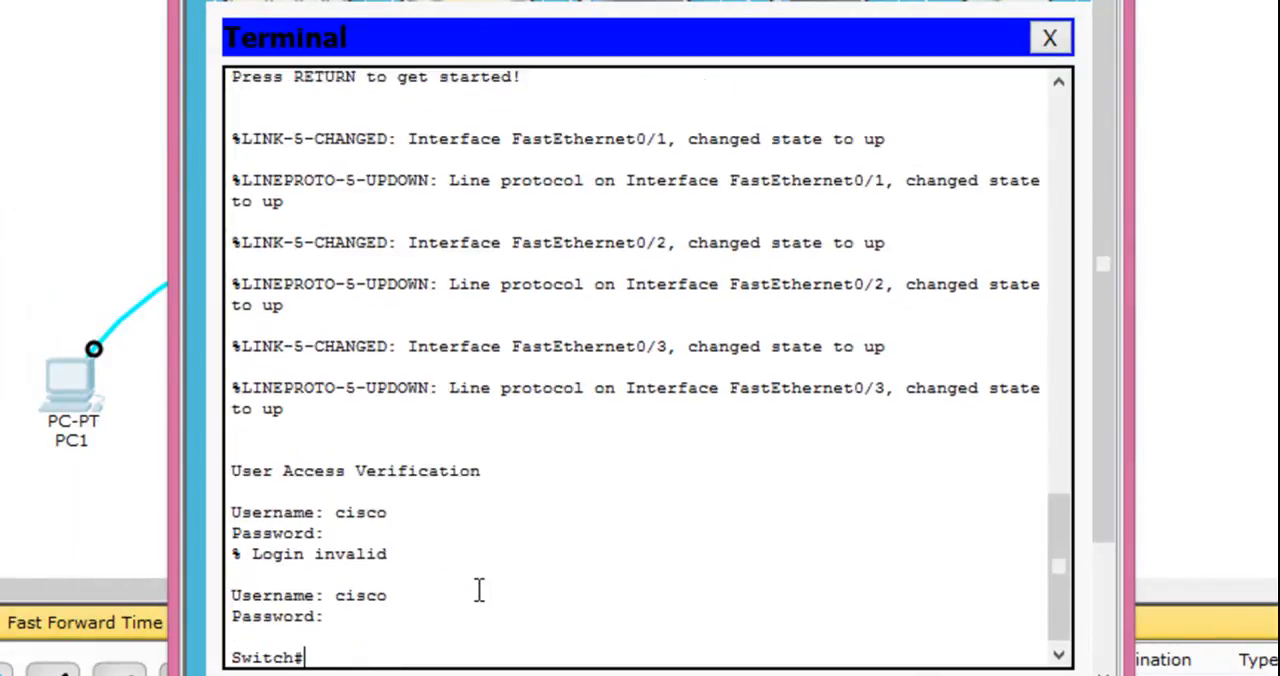
key(Return)
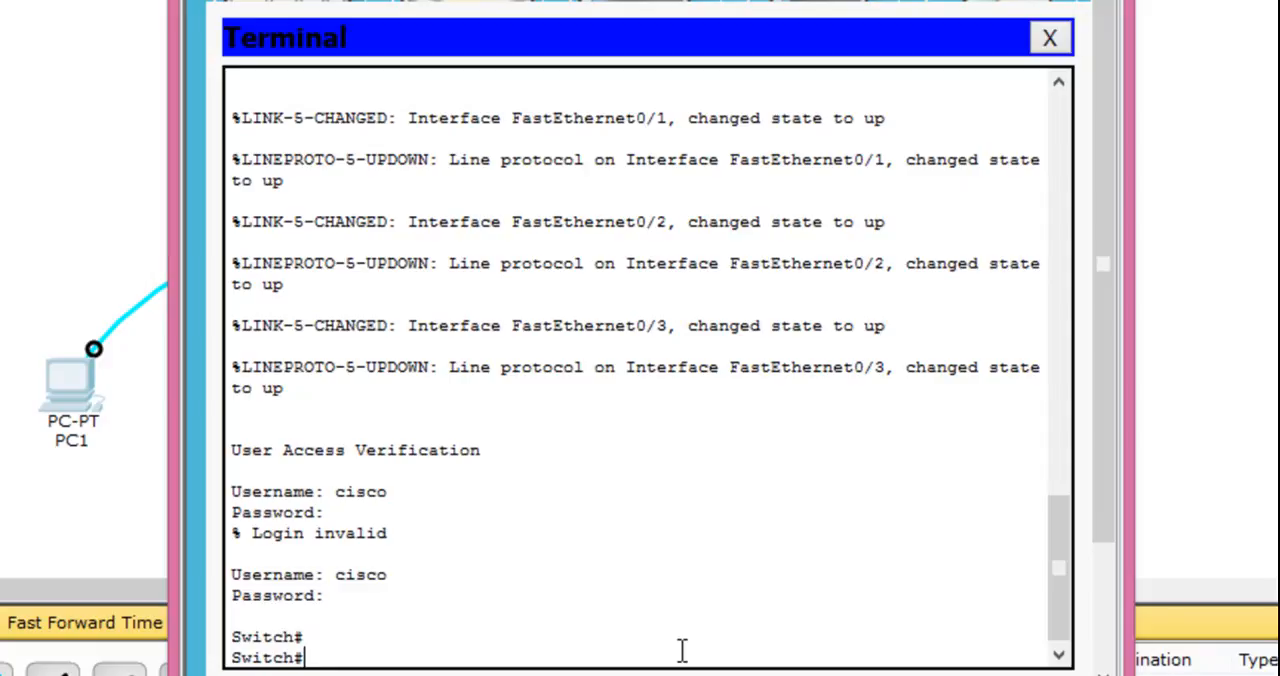
- Erase the switch's saved configuration with erase startup-config and confirm the removal of all configuration files
text(era)
key(Tab)
text(start)
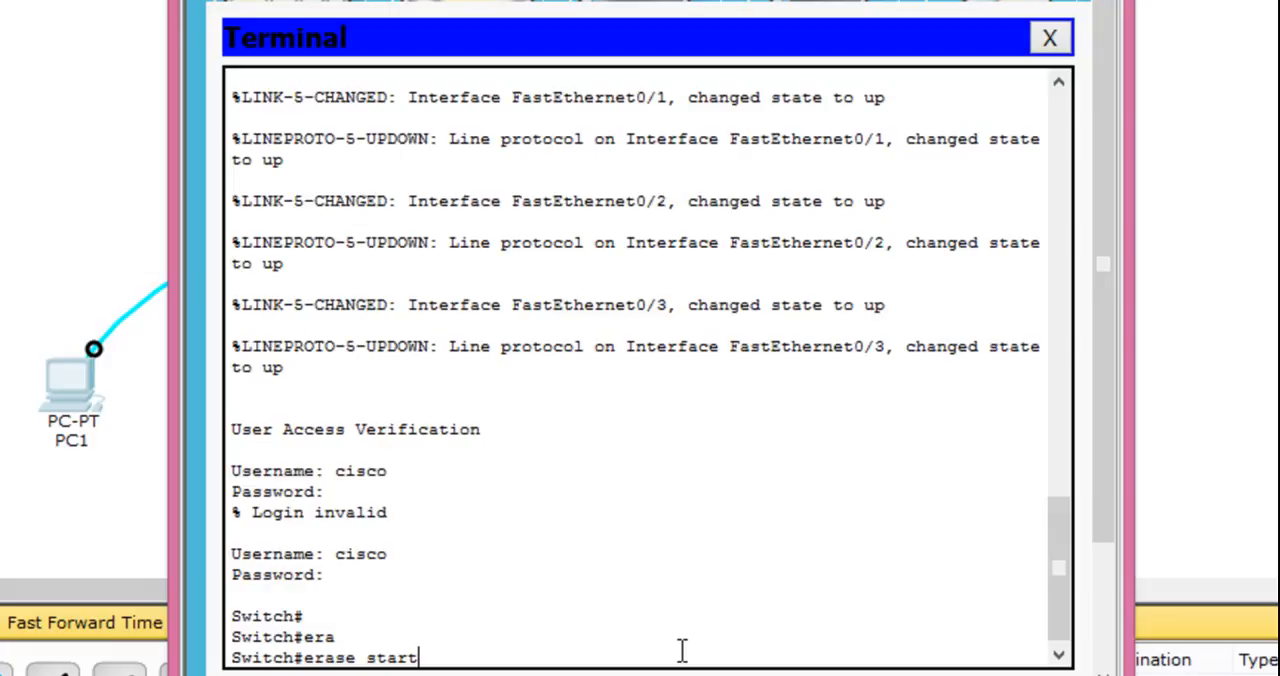
key(Tab)
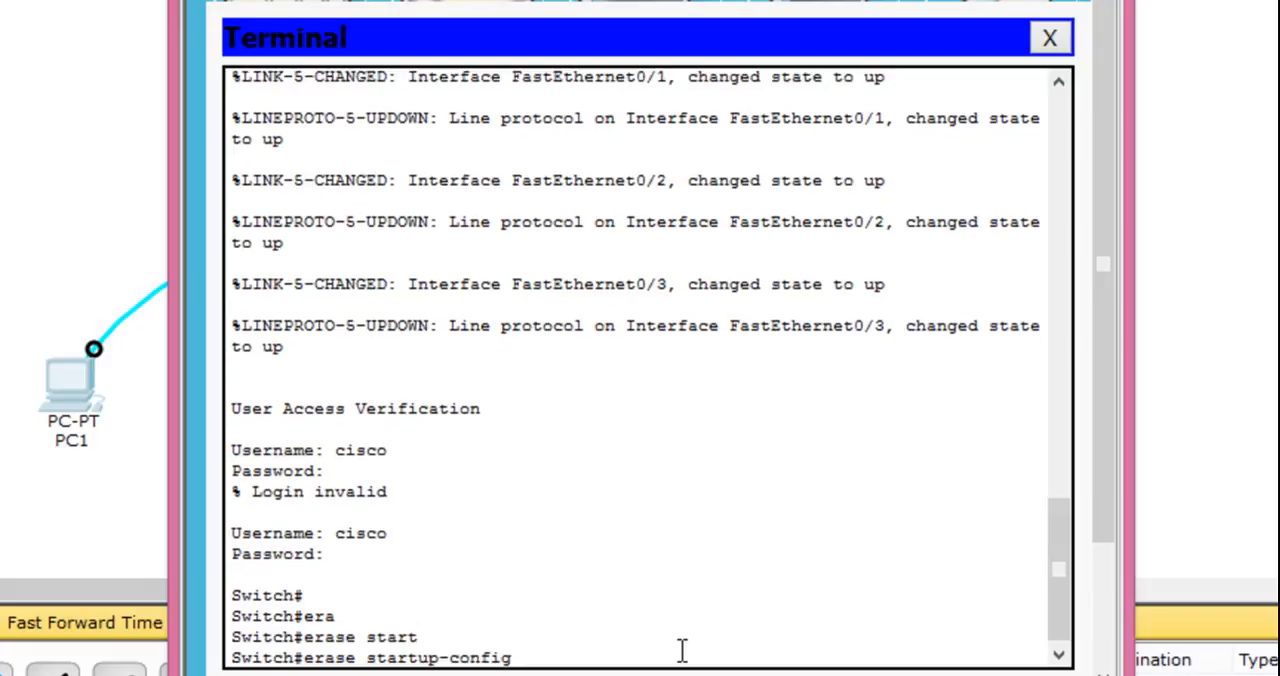
key(Return)
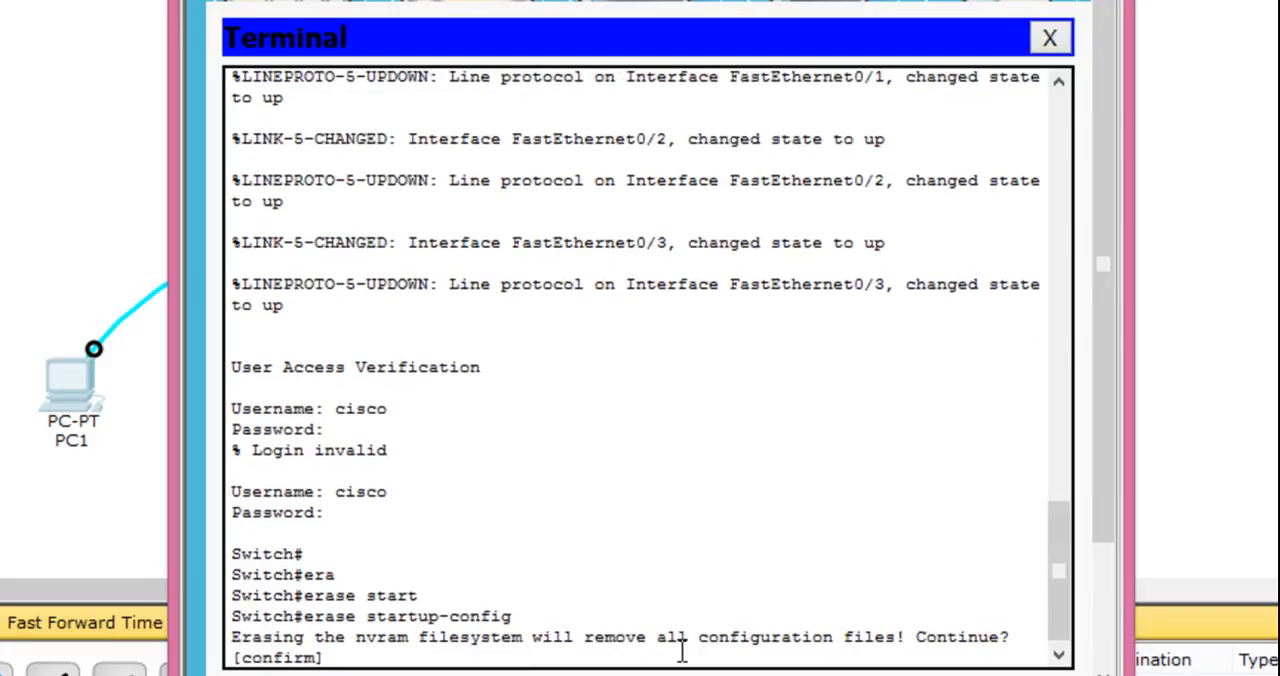
key(Return)
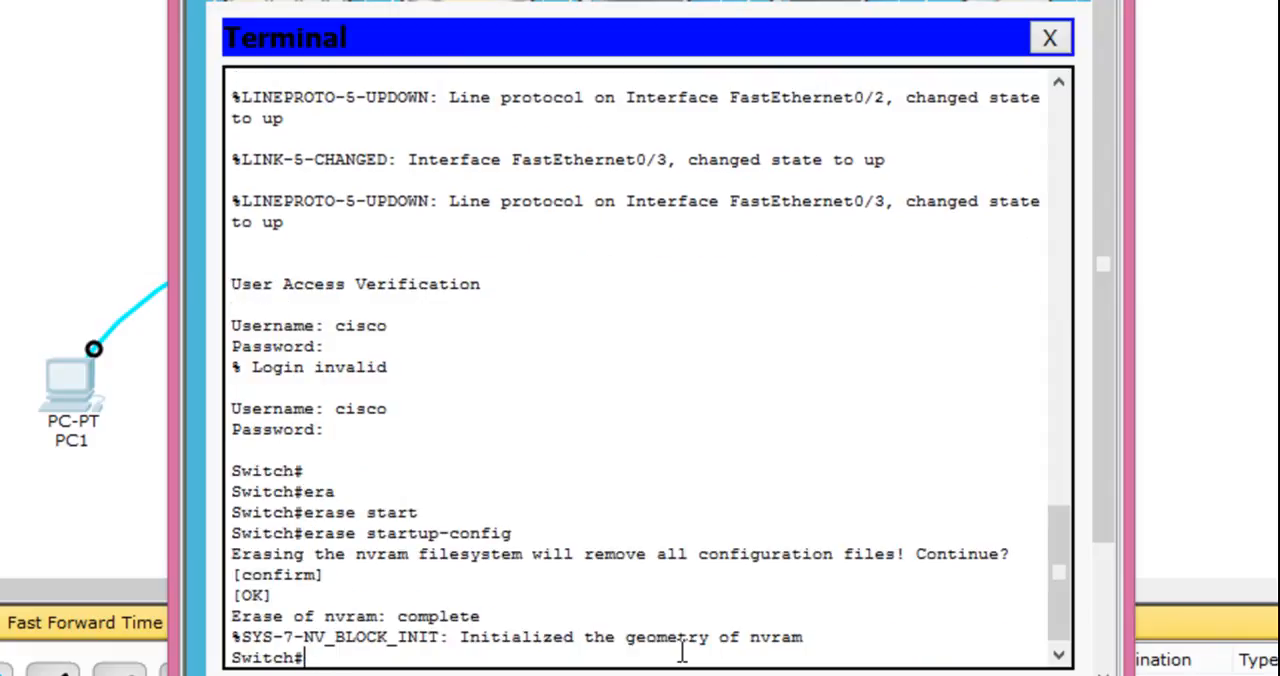
key(Return)
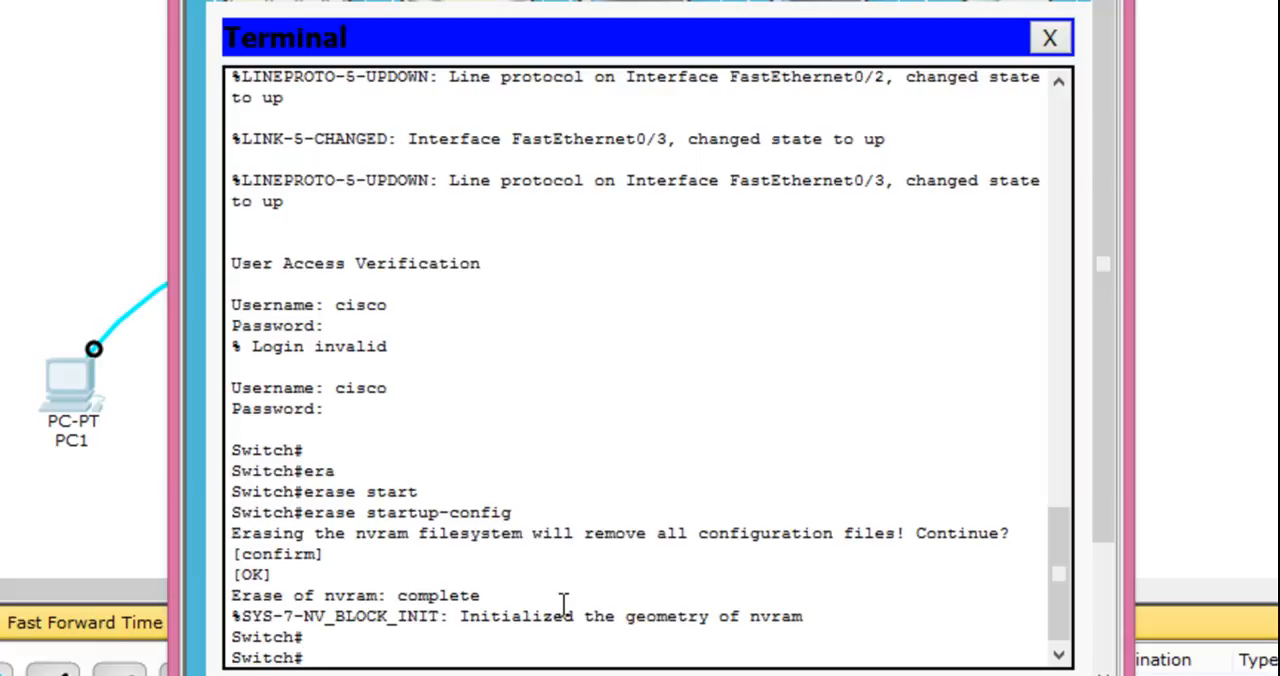
- Enter the switch's global configuration mode with config t
text(config t)
key(Return)
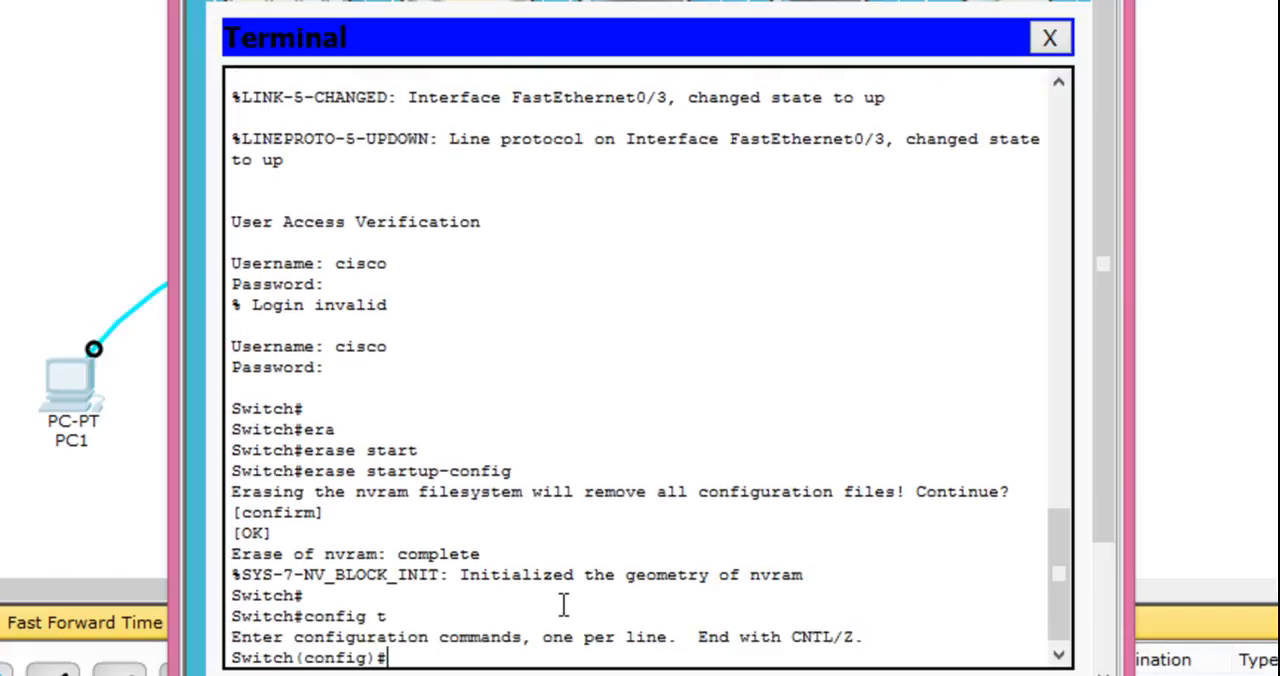
key(Return)
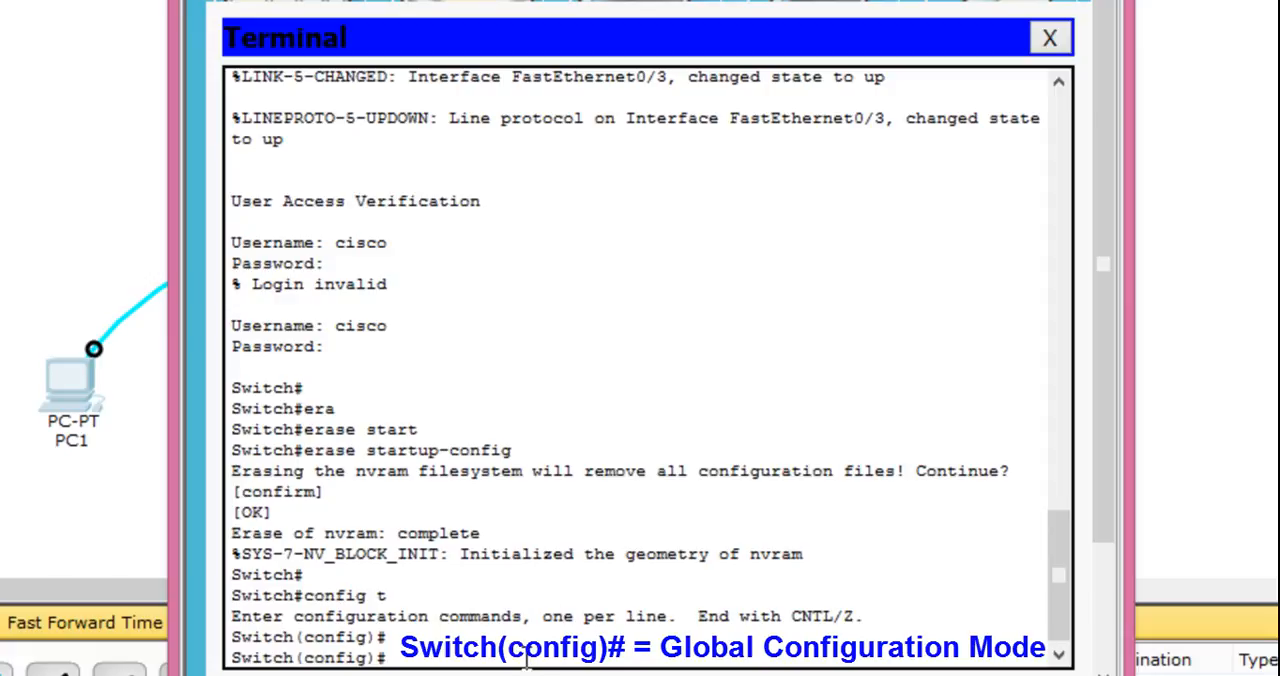
- Set the switch's hostname to the administrator's first name followed by _switch
text(host)
key(Tab)
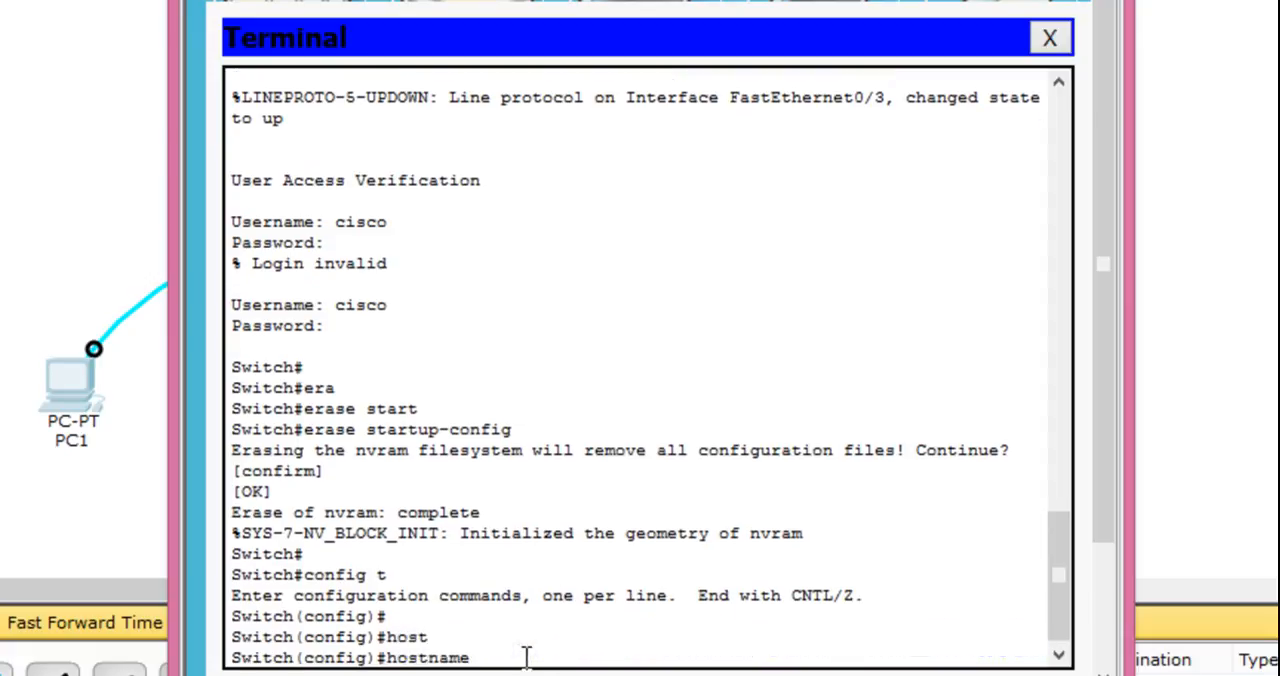
text(sujoy)
text(_swi)
text(tch)
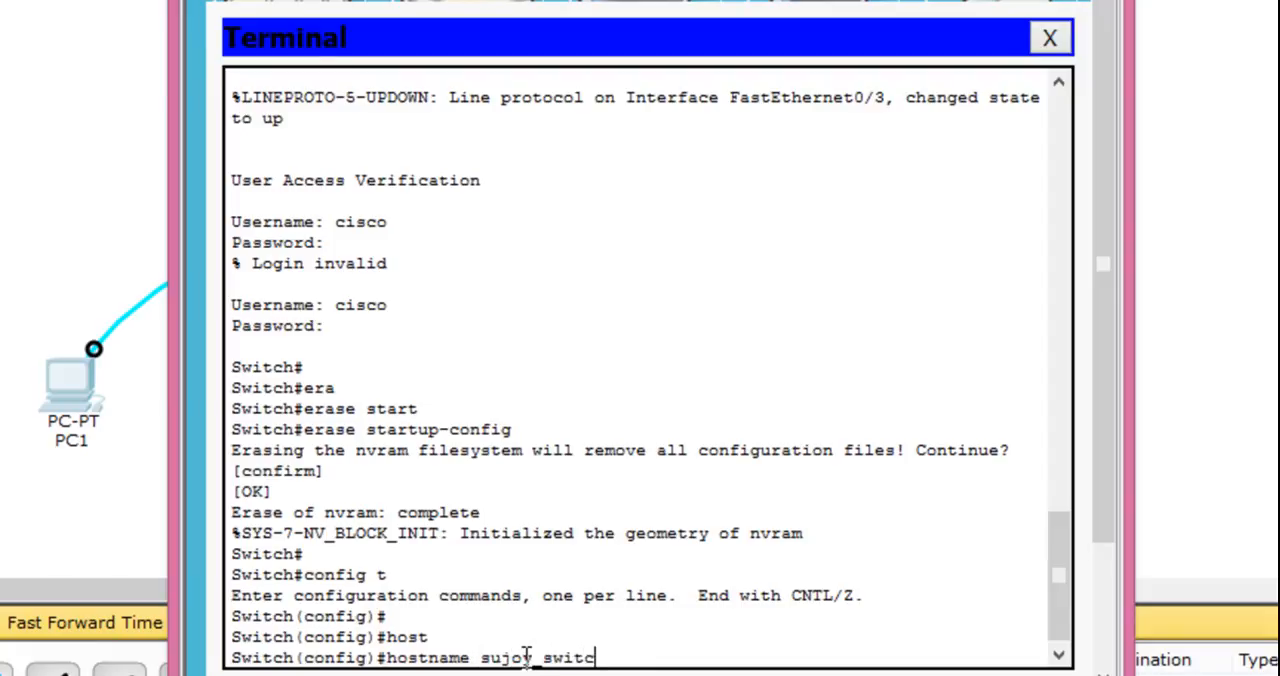
key(Return)
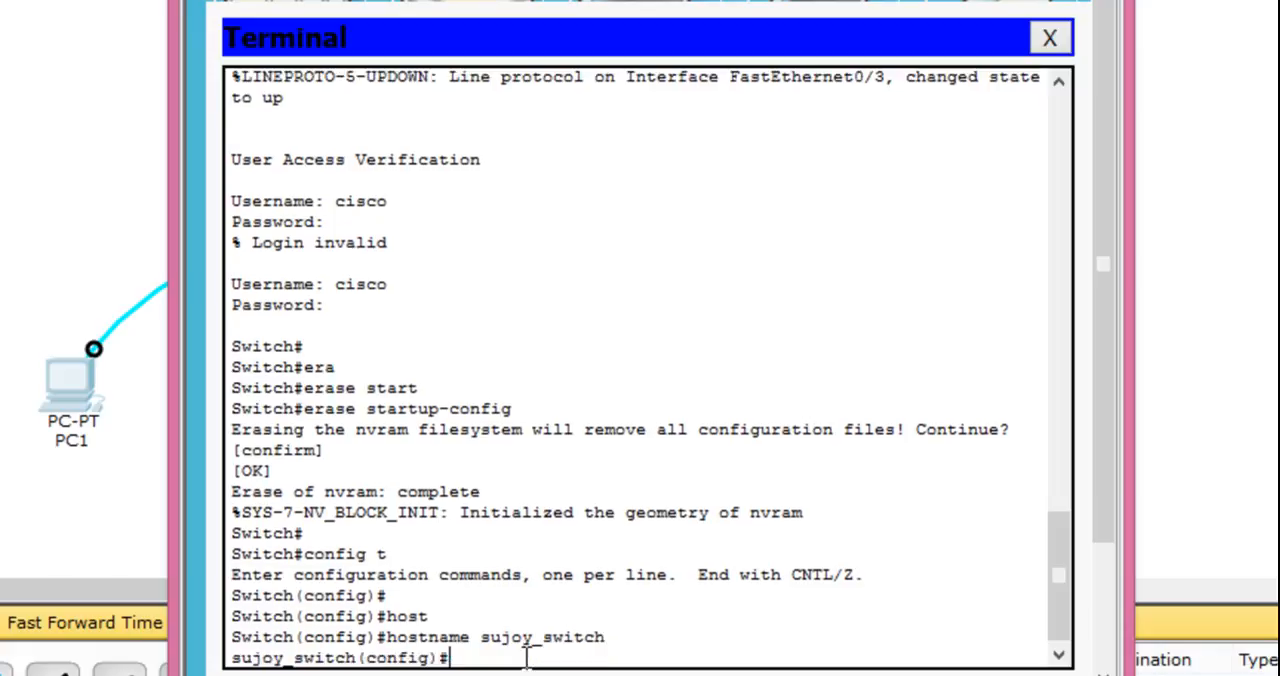
key(Return)
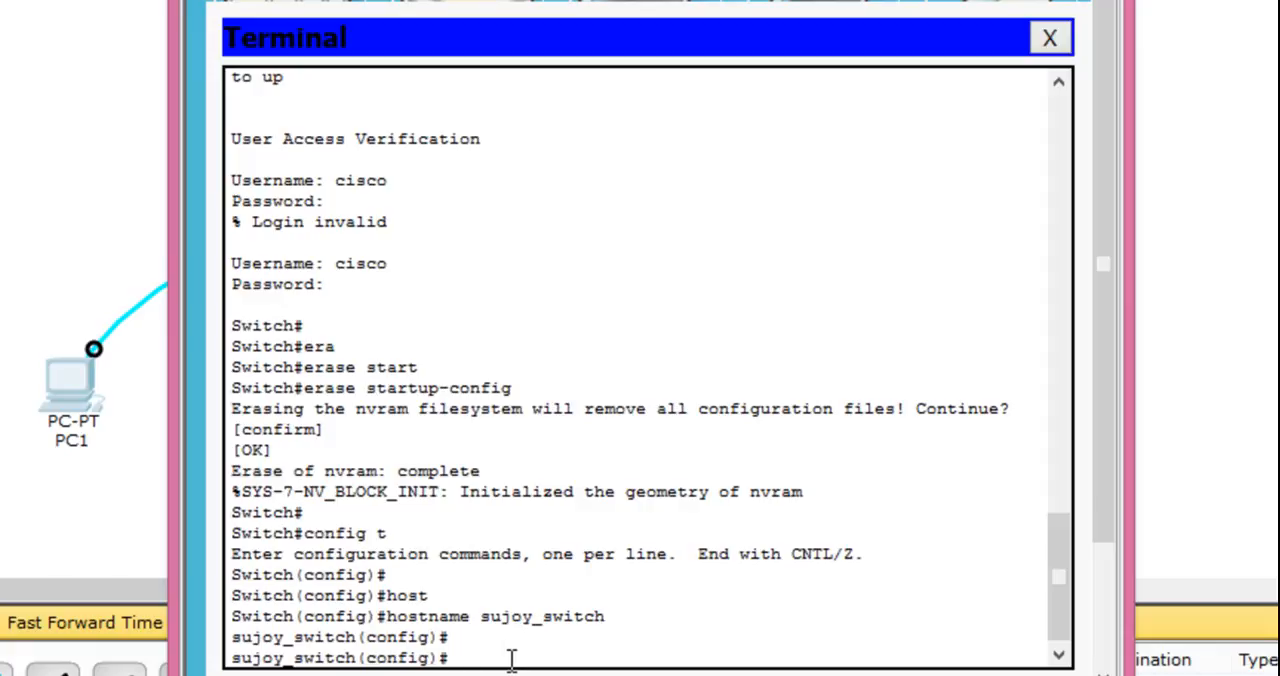
- Move the terminal window clear of the network diagram and enter console line configuration with line con 0
drag(600, 0, 1102, 0)
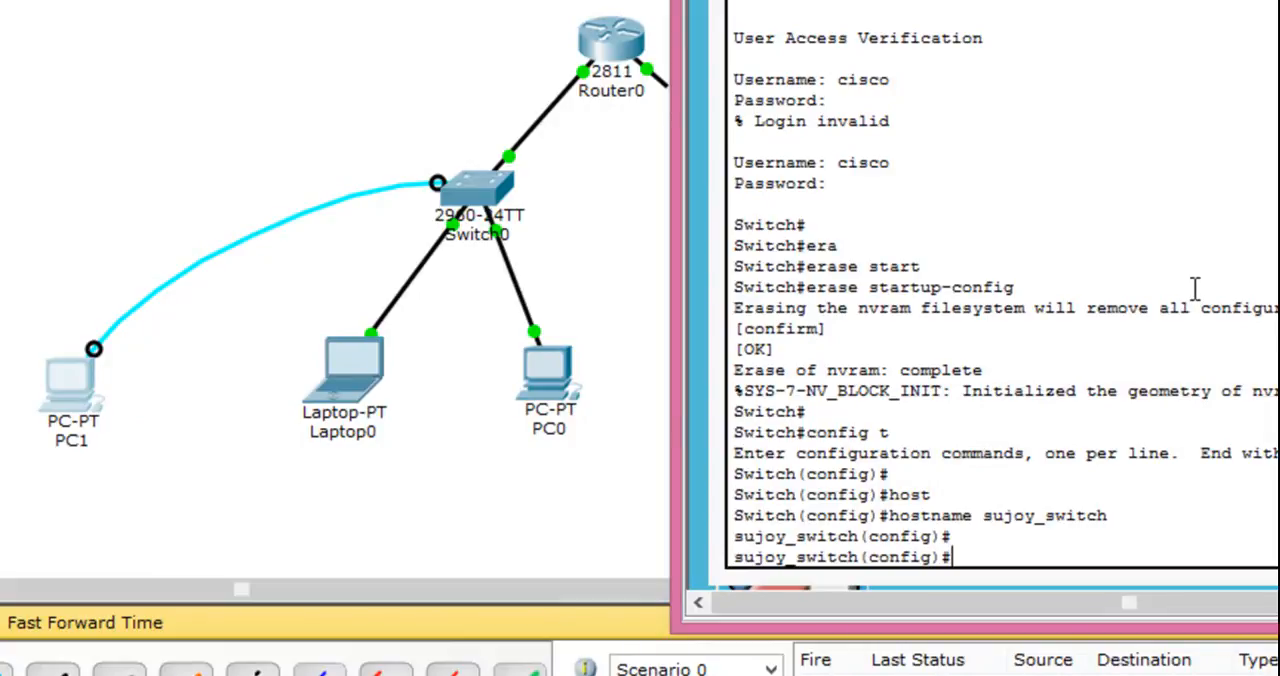
text(line)
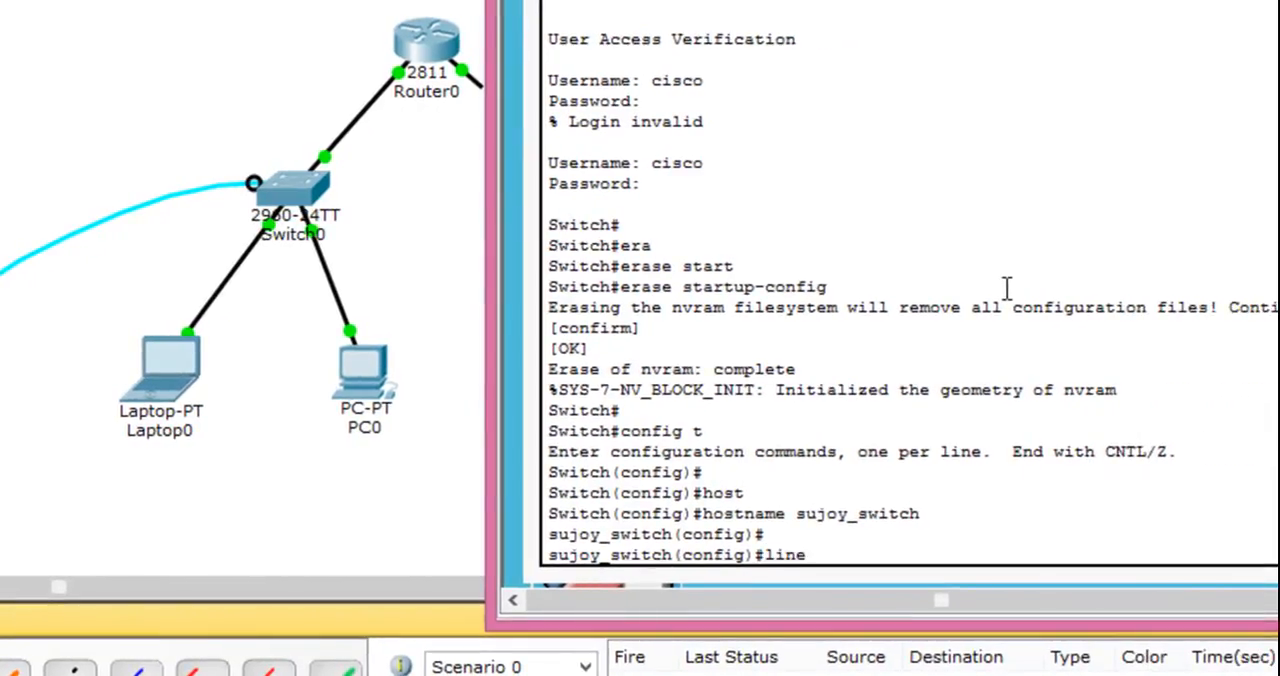
text( con 0)
key(Return)
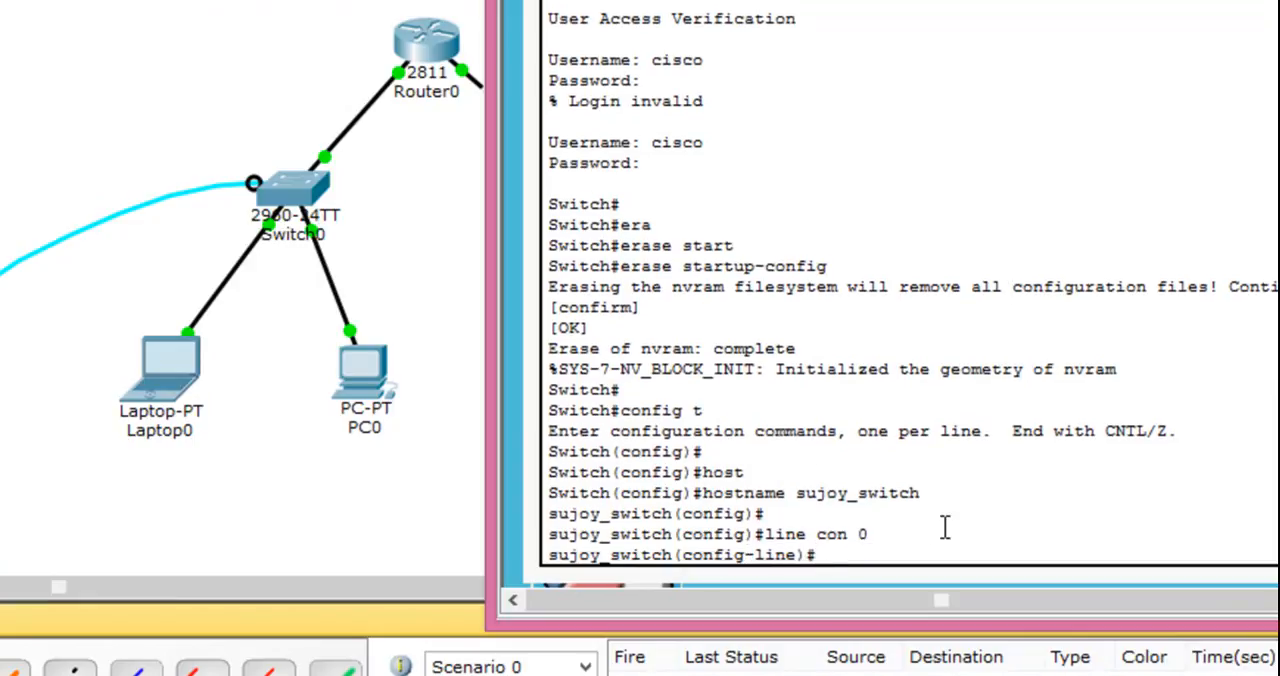
key(Return)
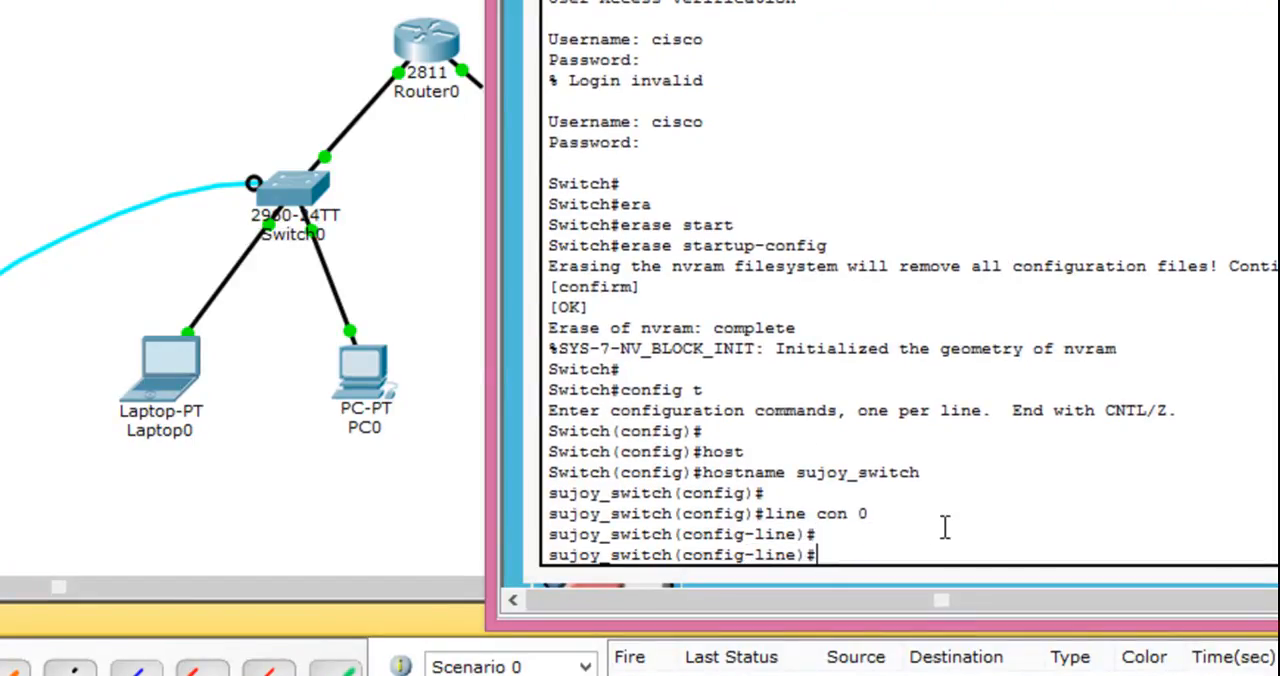
- Set the console line password and require it at sign-in with the login command
text(pas)
key(Tab)
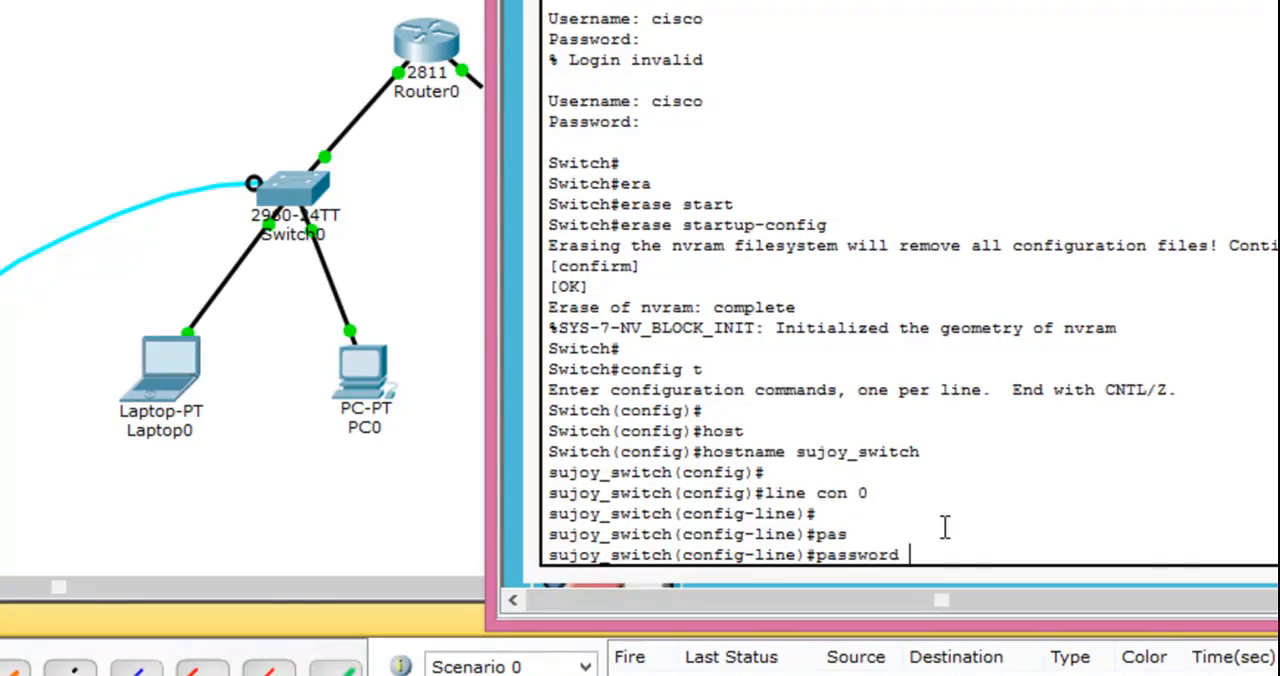
text(console)
key(Return)
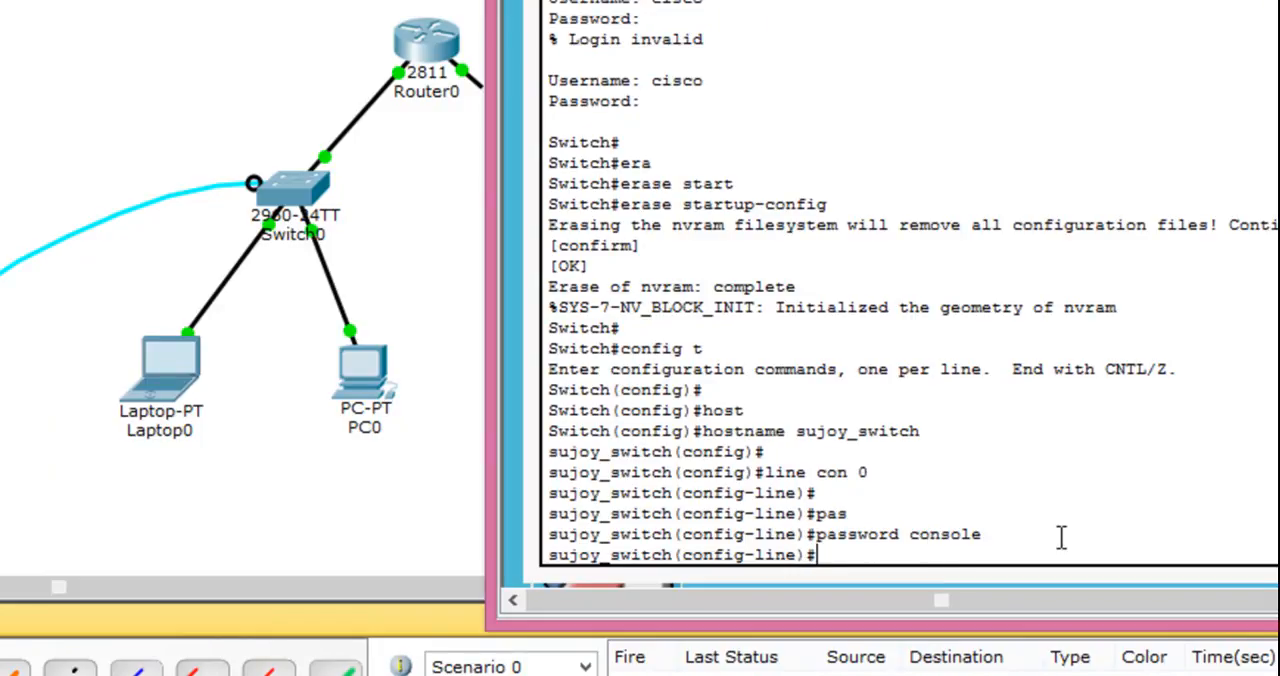
text(login)
key(Return)
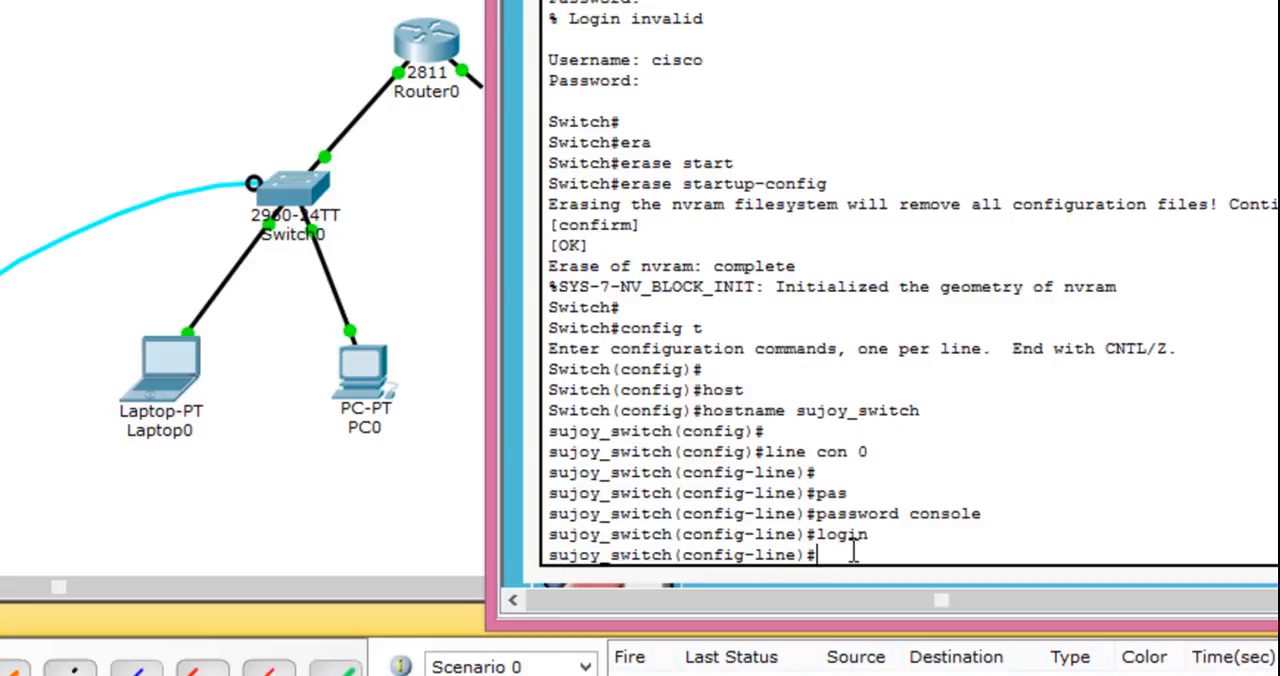
- Enter configuration of the switch's virtual terminal lines with line vty 0 4
text(line vty 0 4)
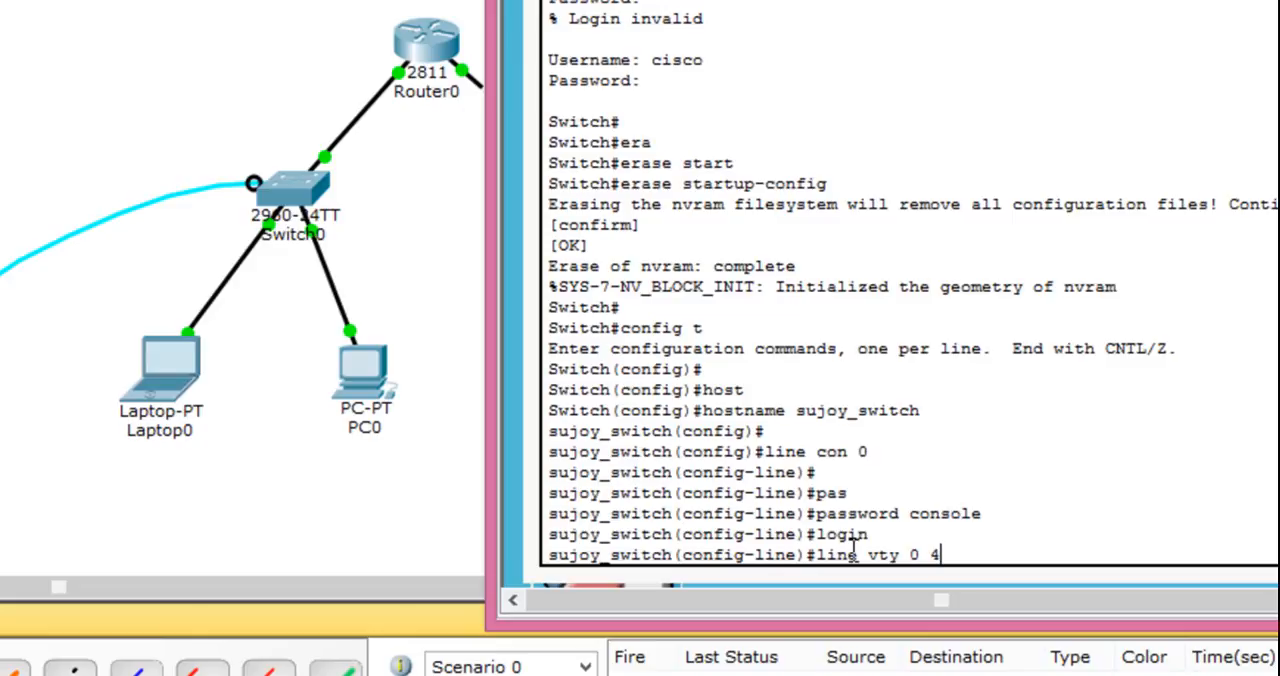
key(Return)
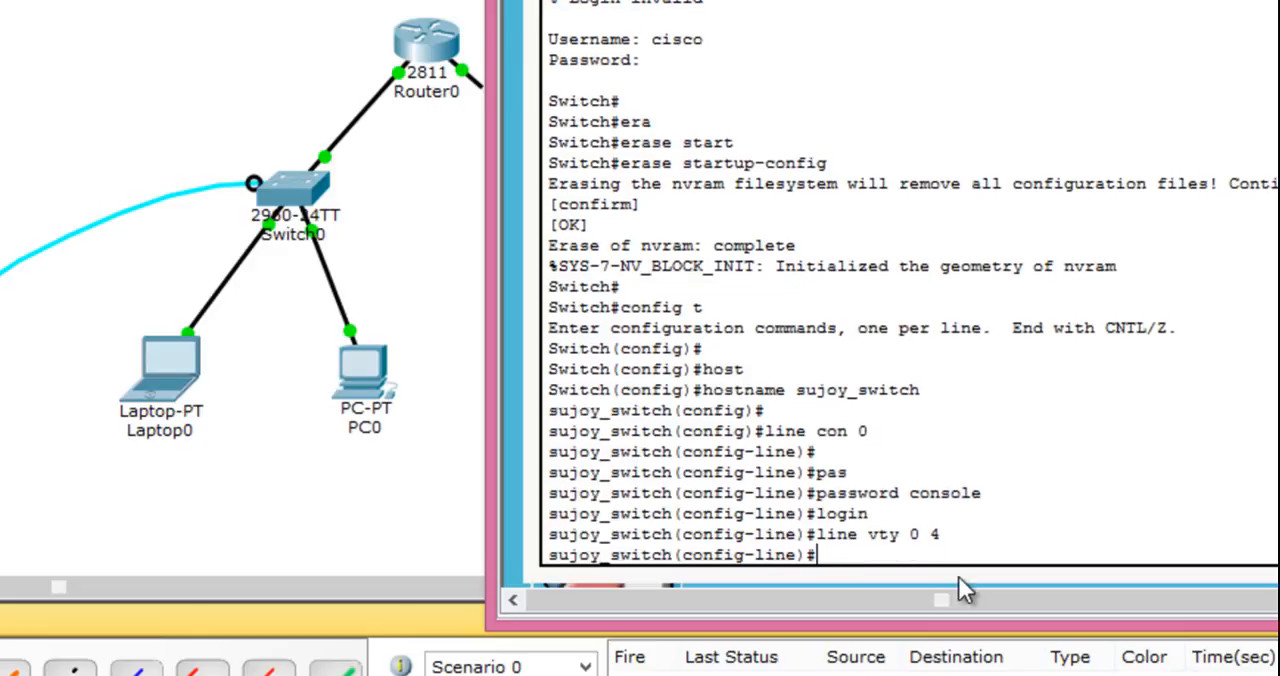
- Set the Telnet password on the virtual terminal lines and require it with the login command
text(pass)
key(Tab)
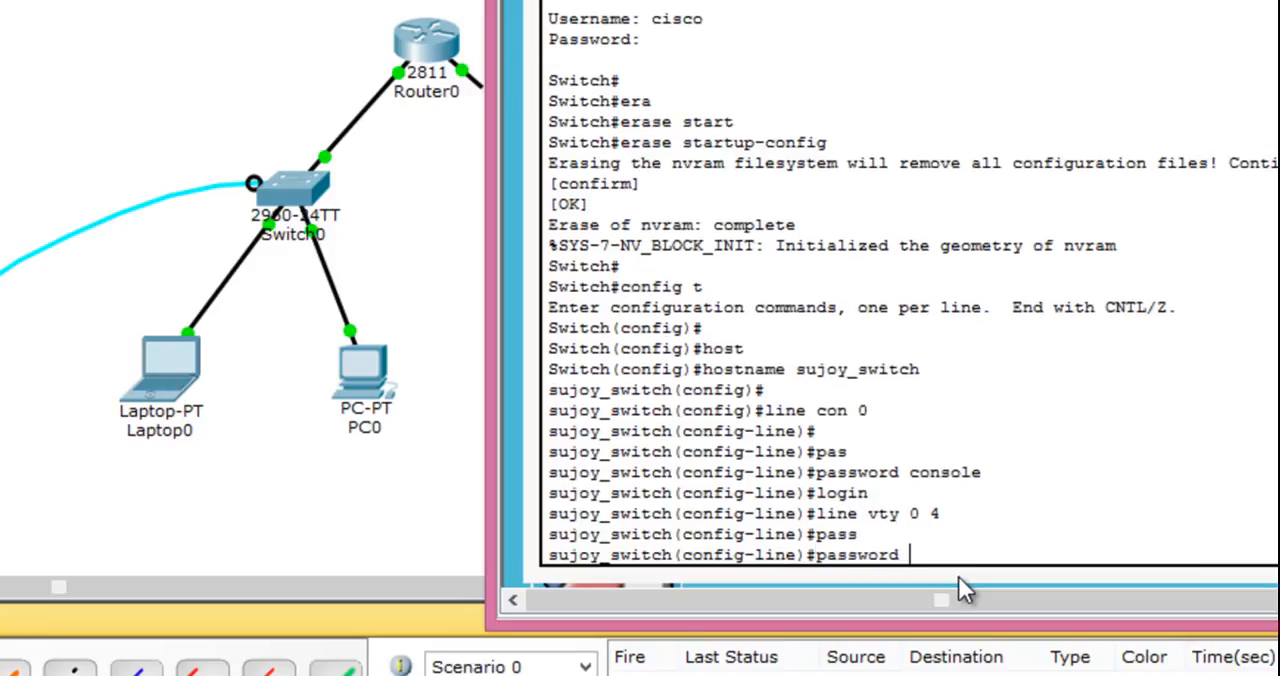
text(telnet)
key(Return)
text(login)
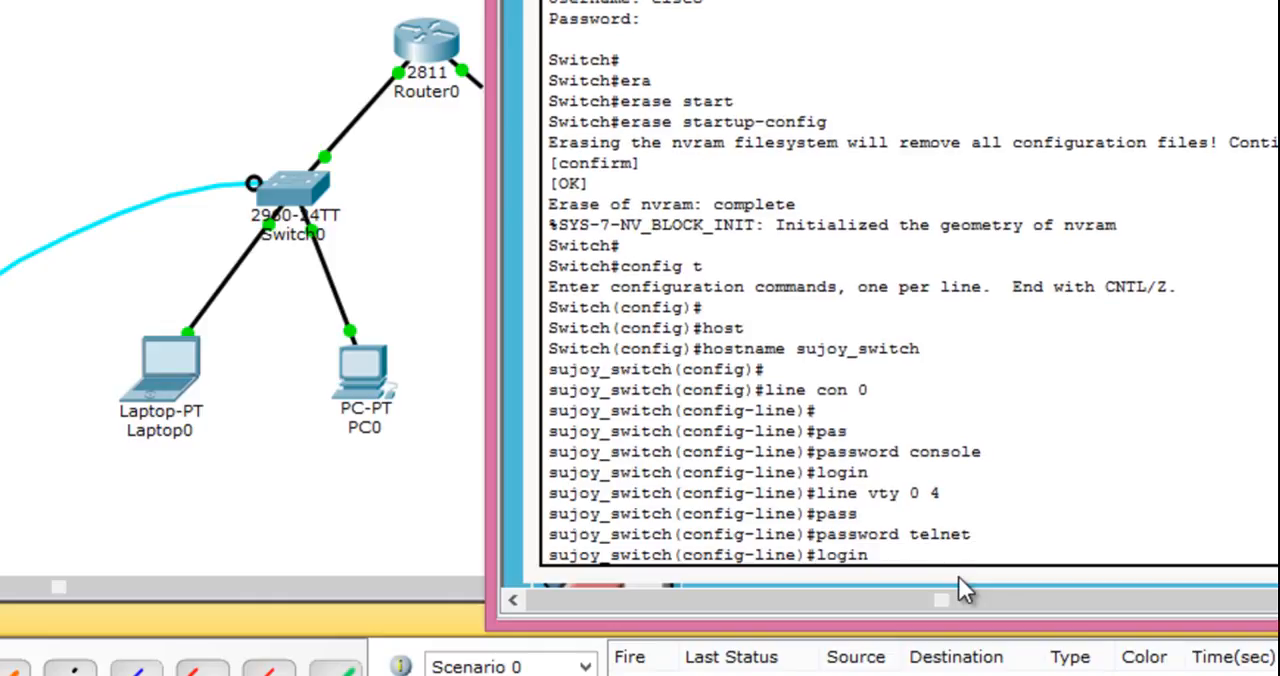
key(Return)
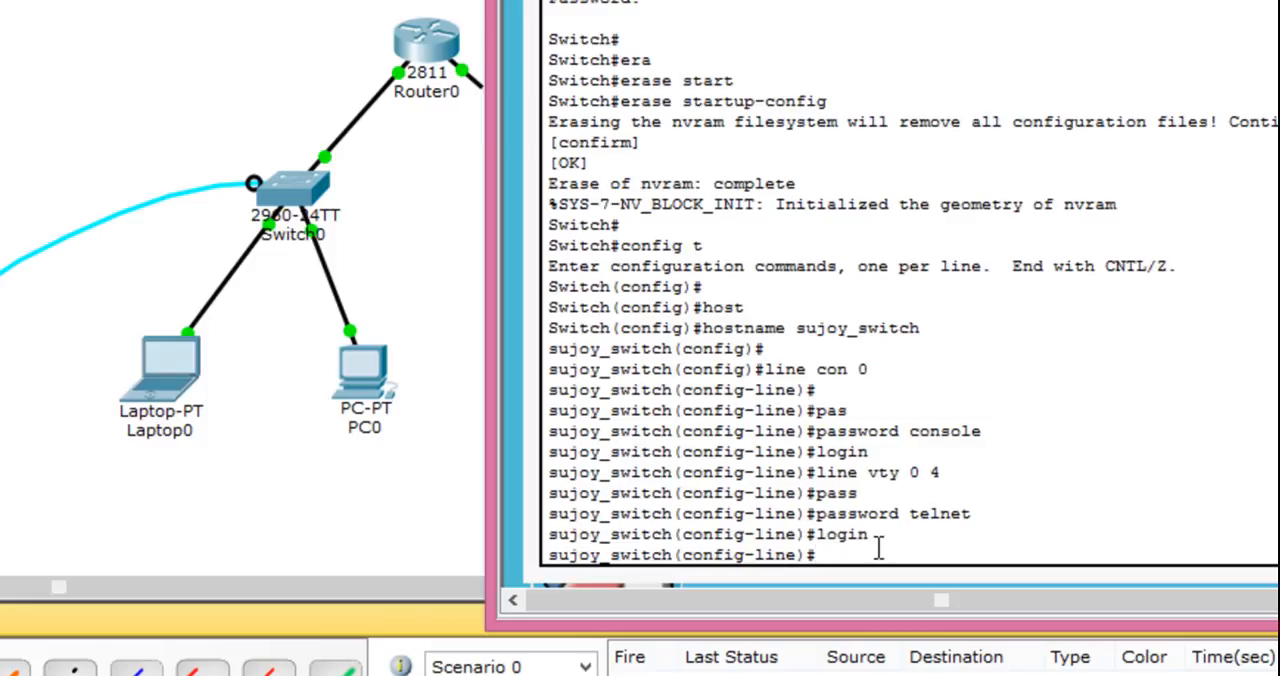
- Enter configuration of the switch's management interface with interface vlan 1
text(interface vlan 1)
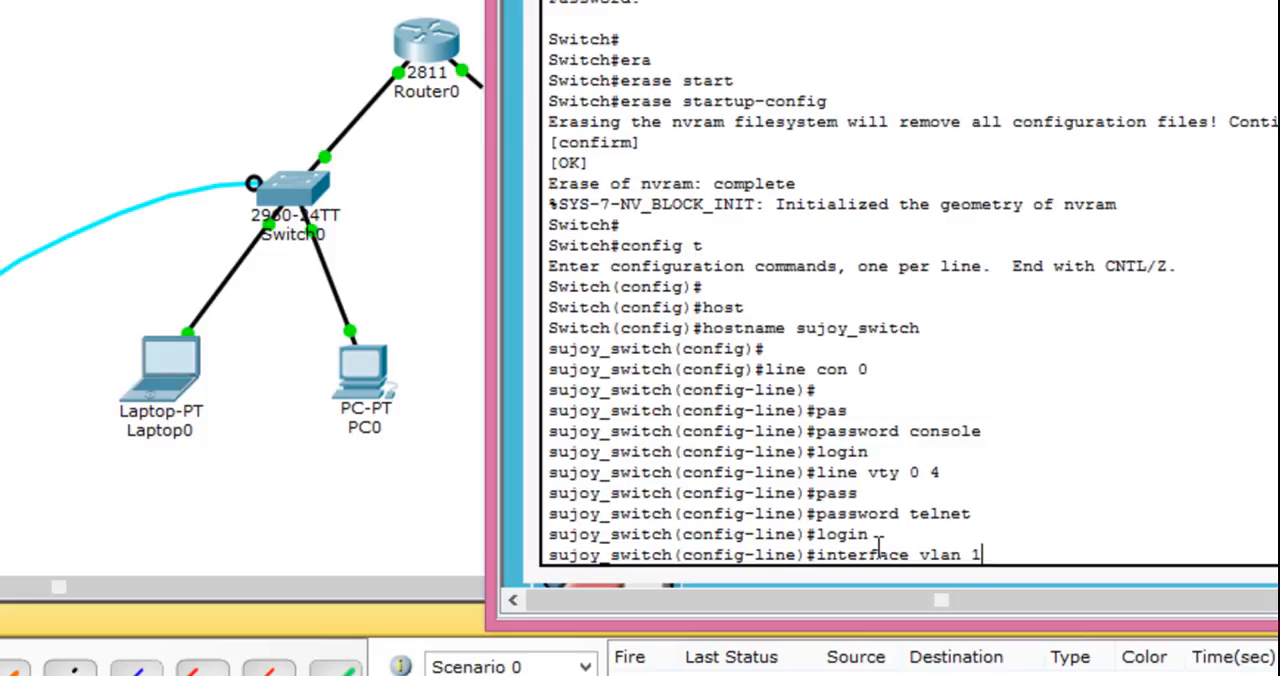
key(Return)
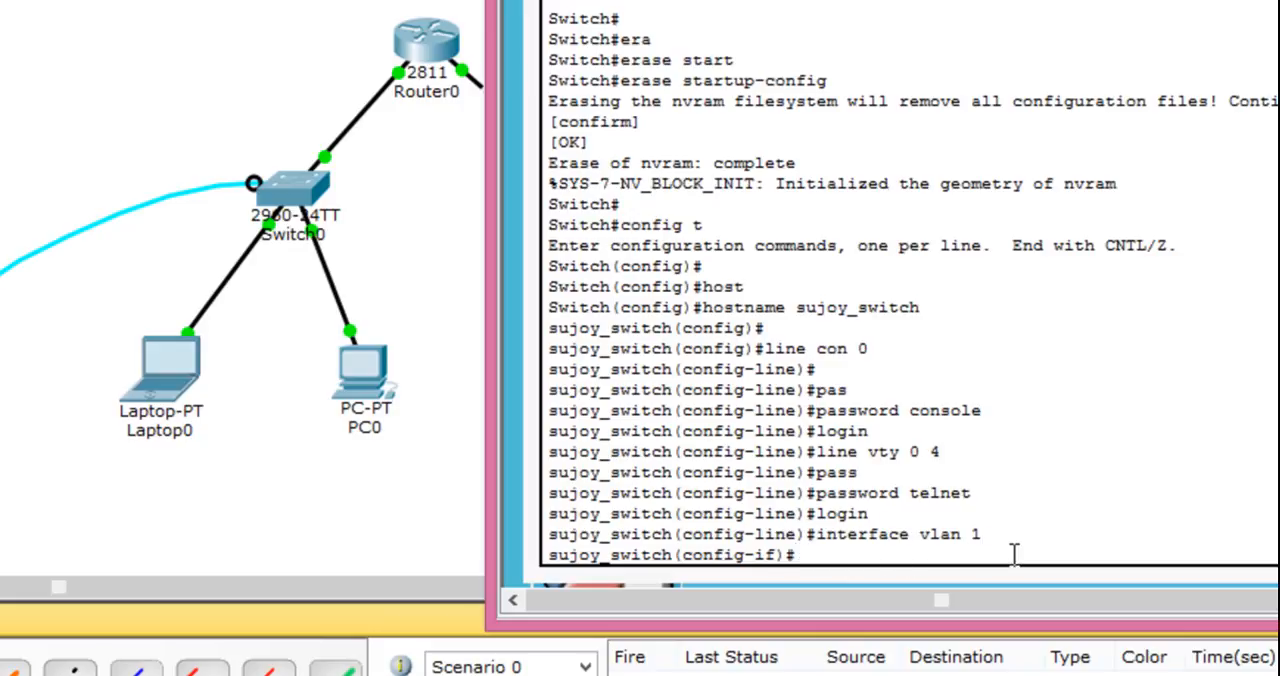
key(Return)
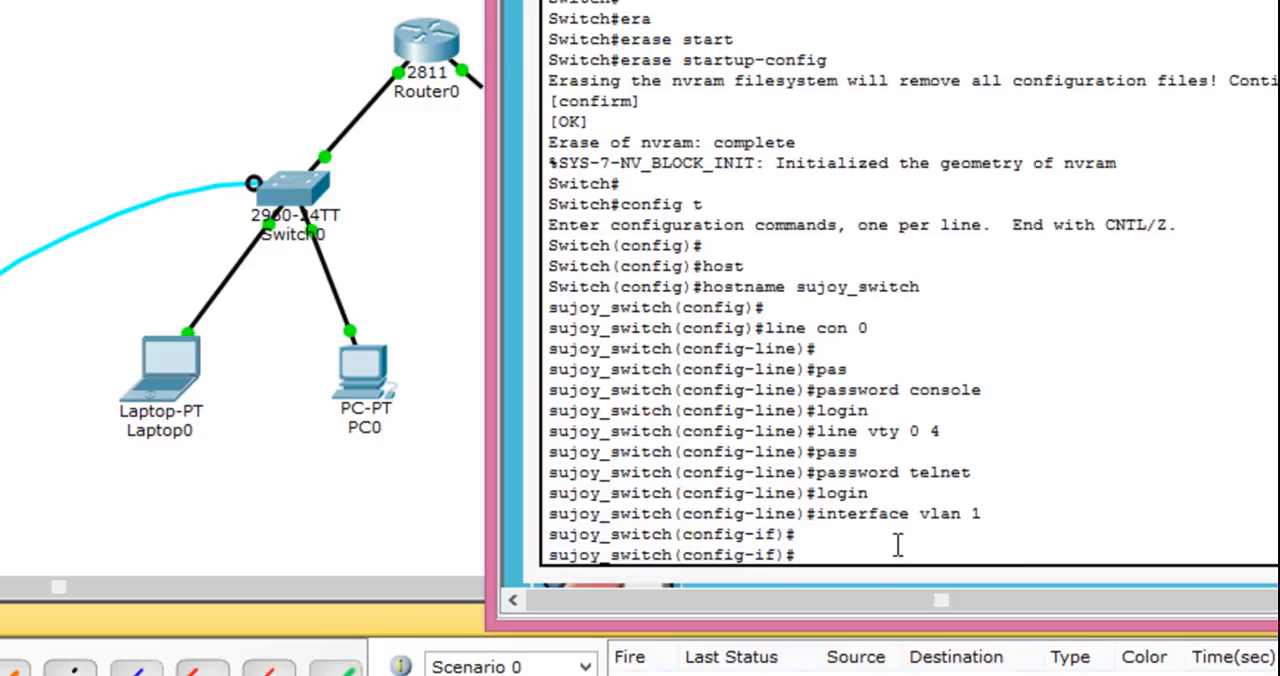
- Assign the IP address 192.168.1.5 with subnet mask 255.255.255.0 to the VLAN 1 interface
text(ip address 192.1)
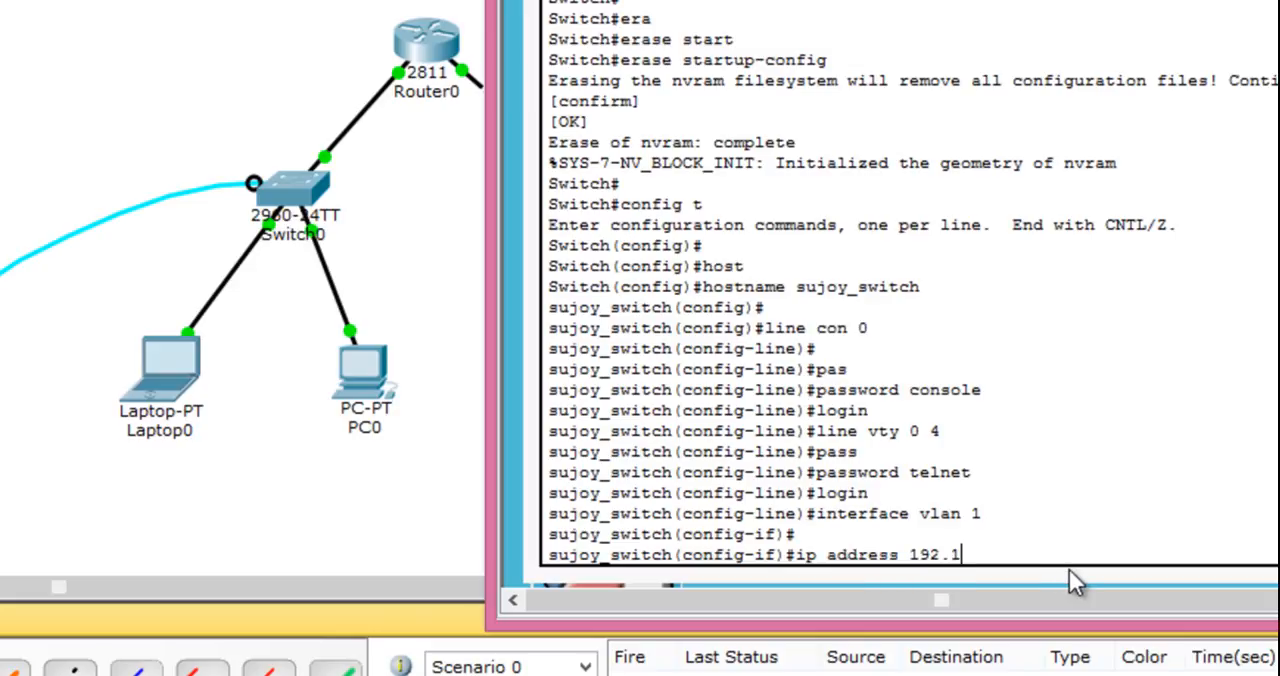
text(68.1.5)
text(55.255.0)
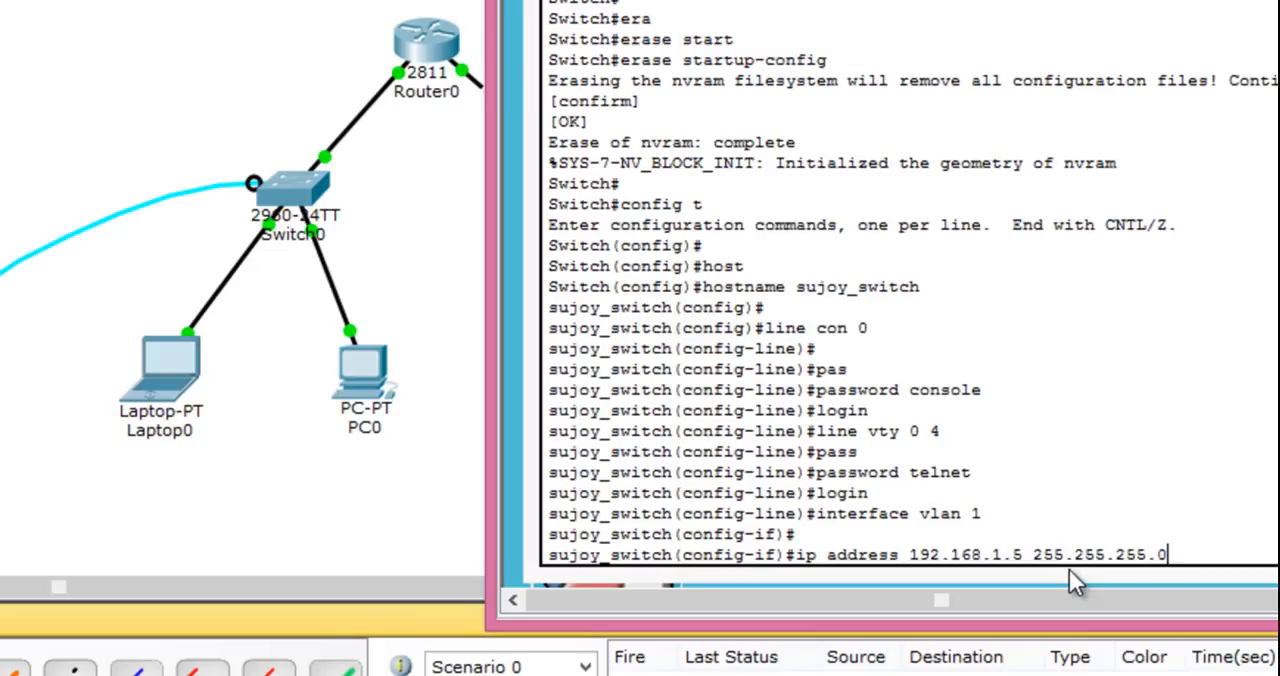
key(Return)
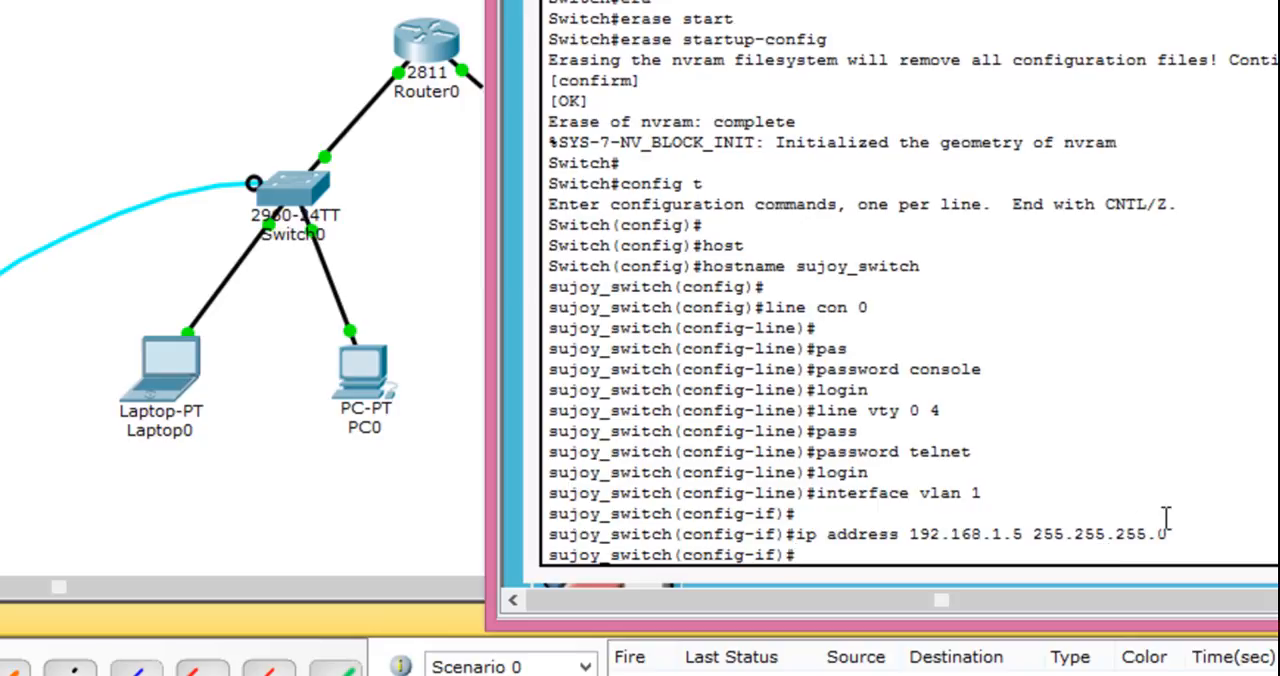
- Enable the VLAN 1 interface with no shutdown and check its line protocol status message
text(no shutdown)
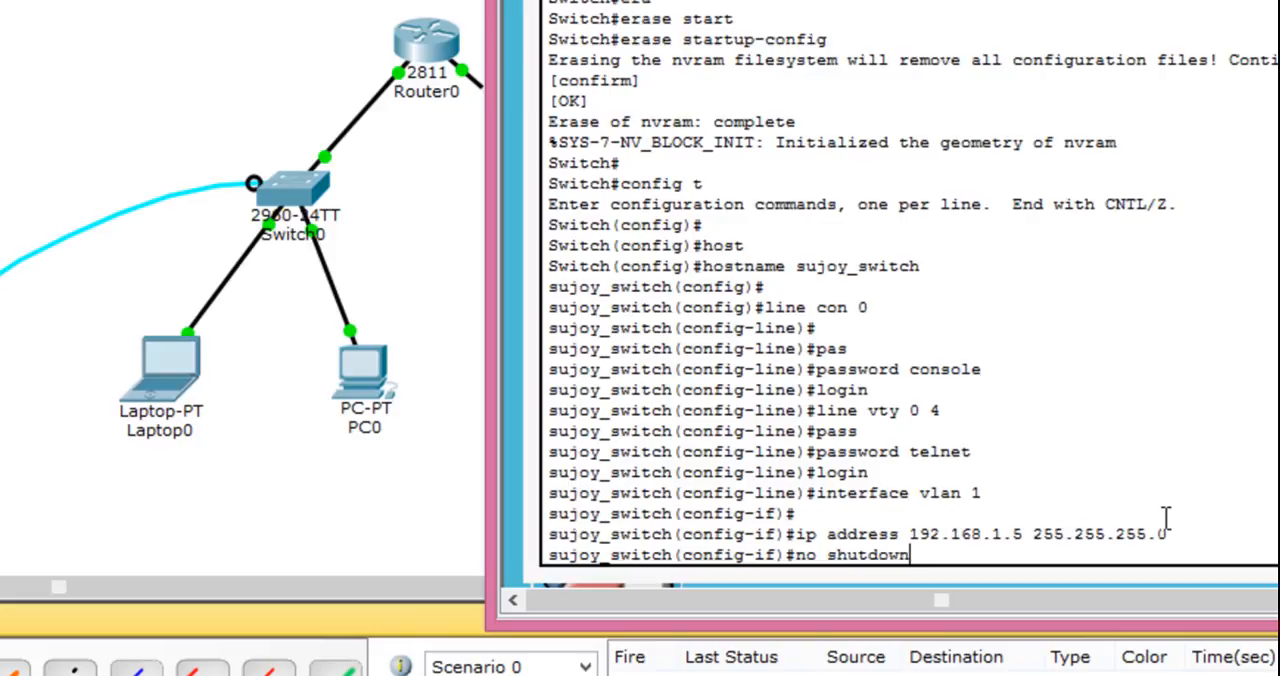
key(Return)
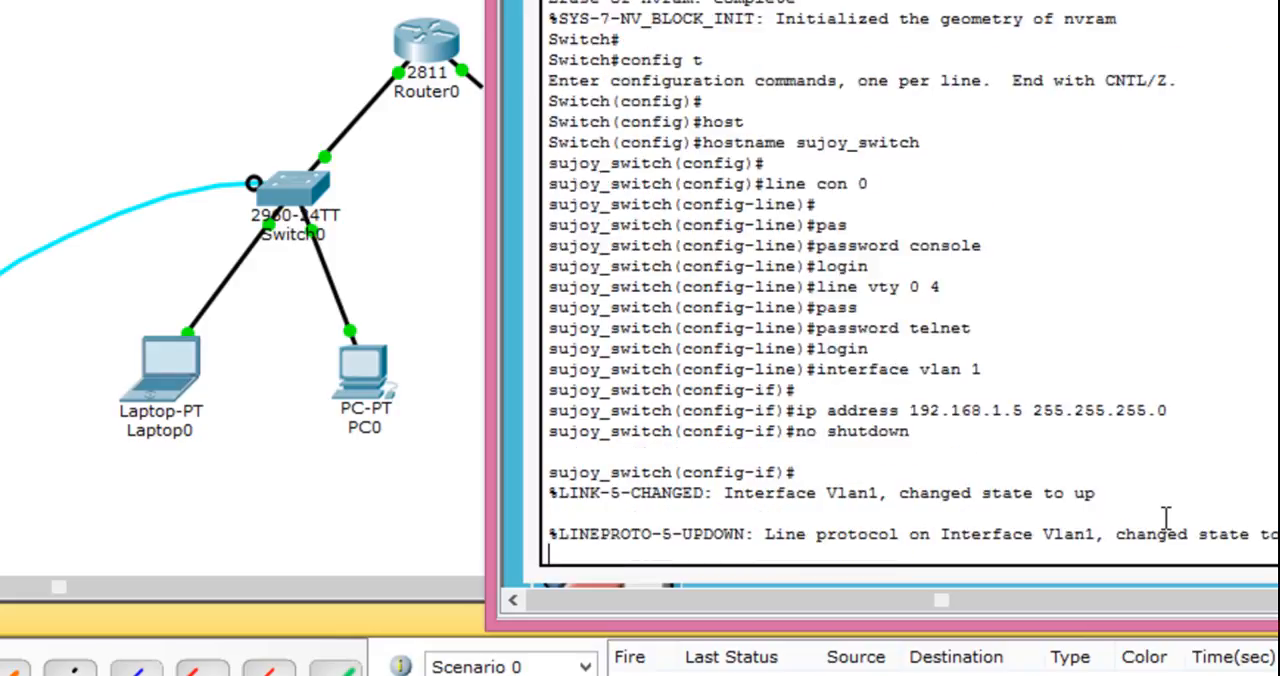
key(Return)
drag(763, 514, 1278, 518)
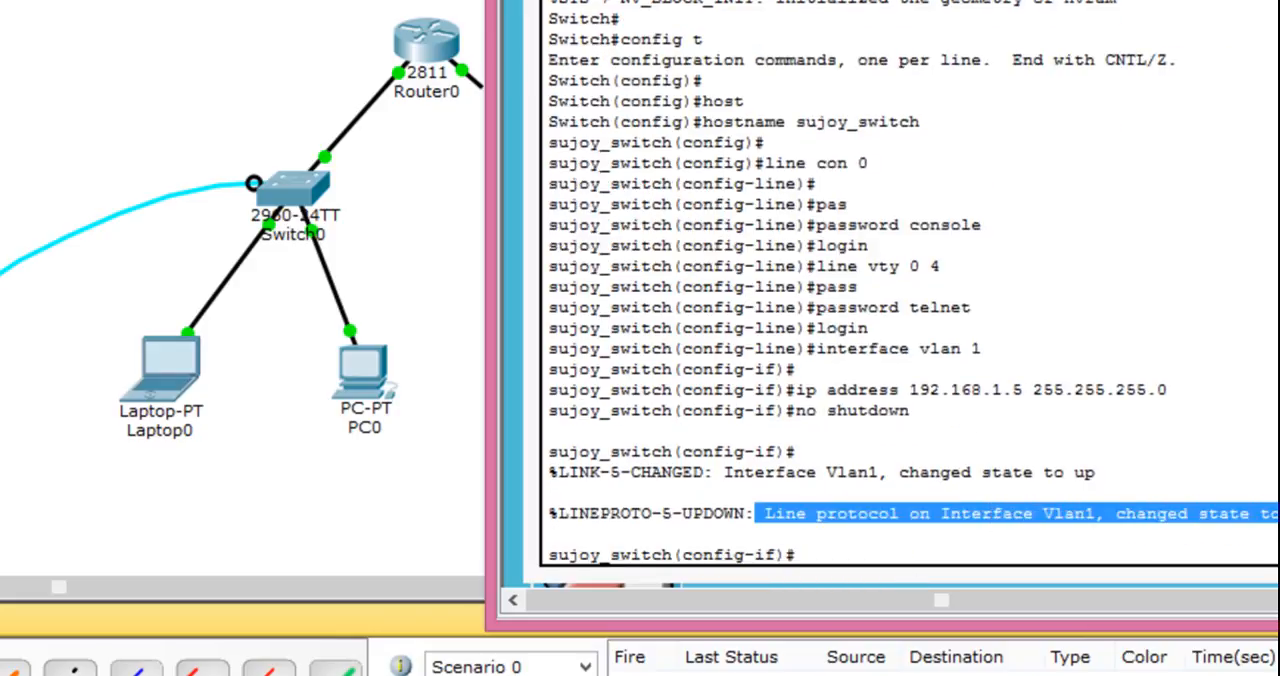
click(958, 557)
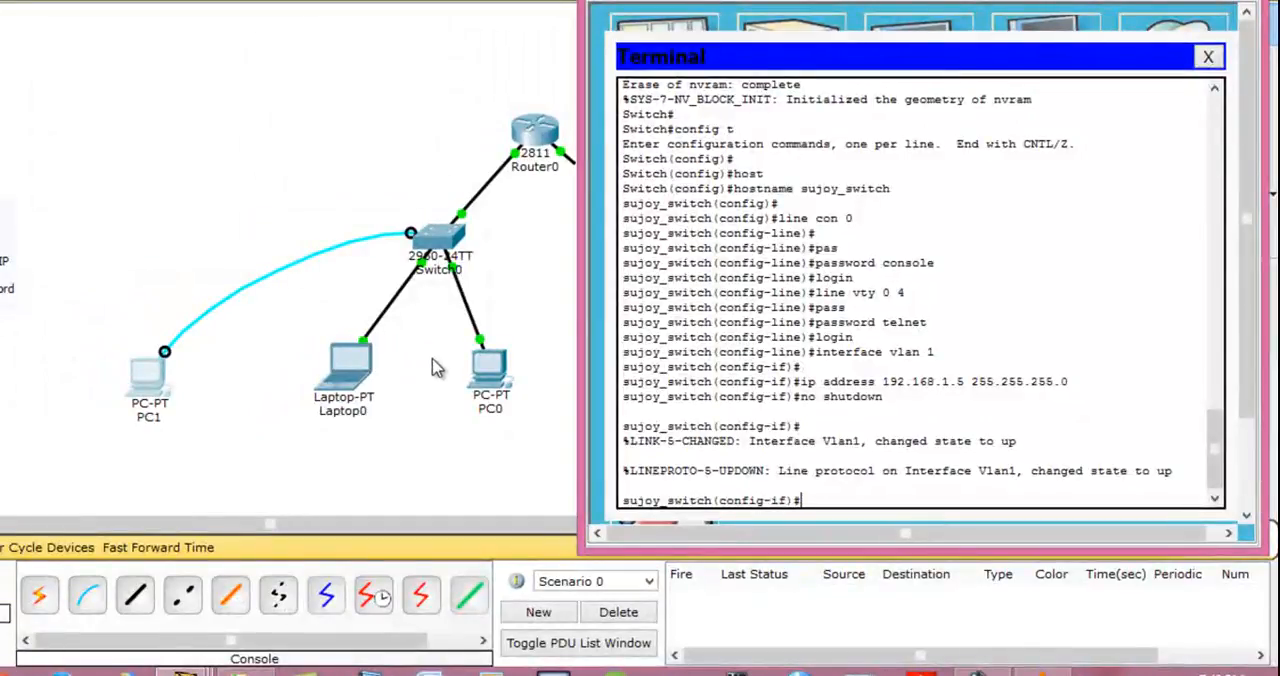
- Open the Command Prompt on PC0
click(482, 388)
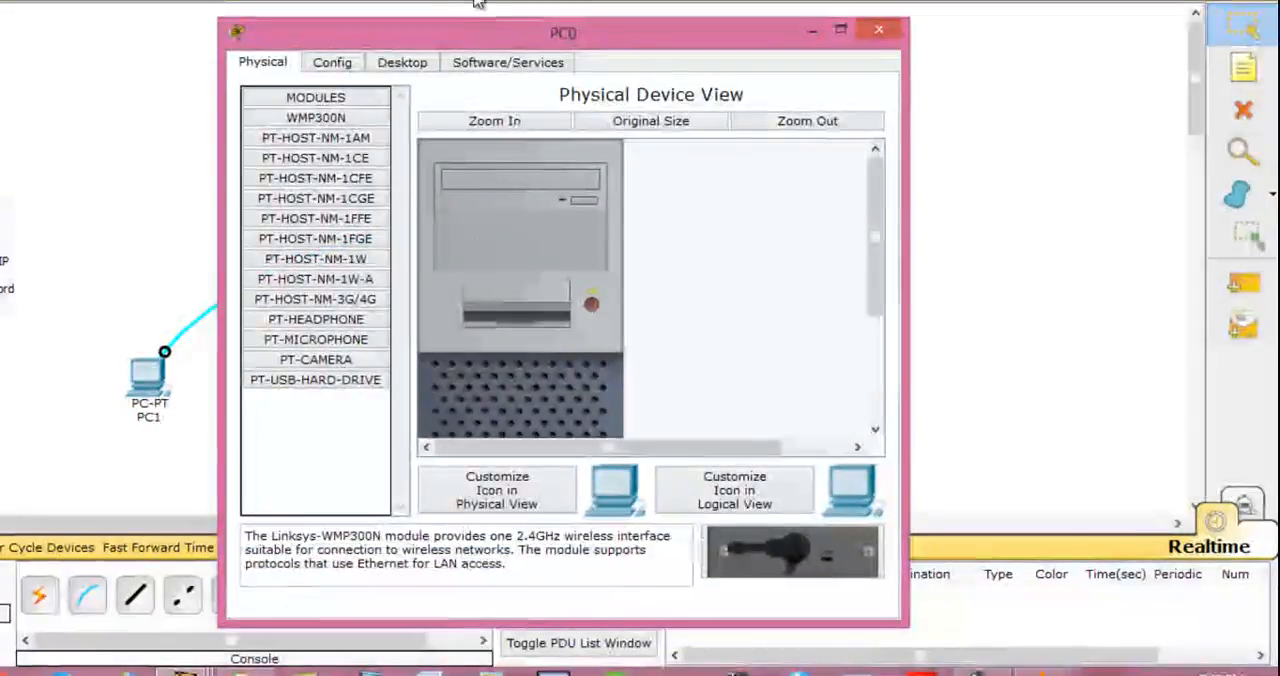
click(398, 64)
click(672, 138)
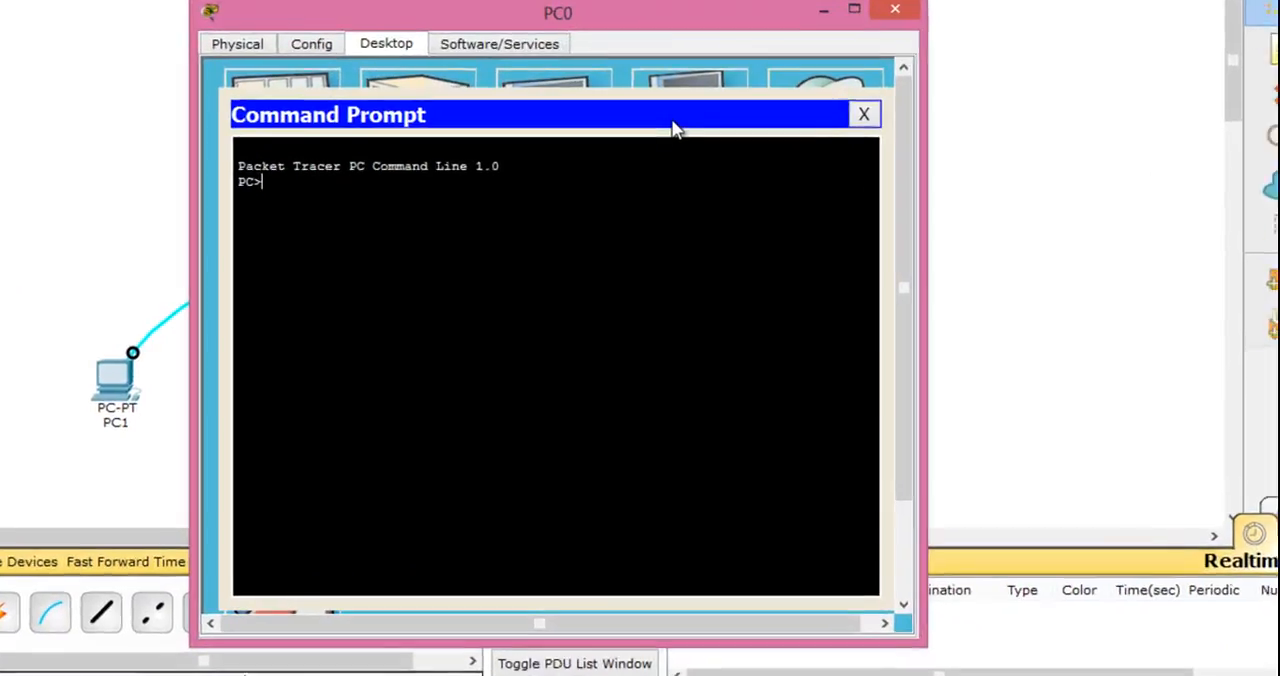
- Connect from PC0 to the switch with telnet 192.168.1.5 and log in with the Telnet password
text(telne)
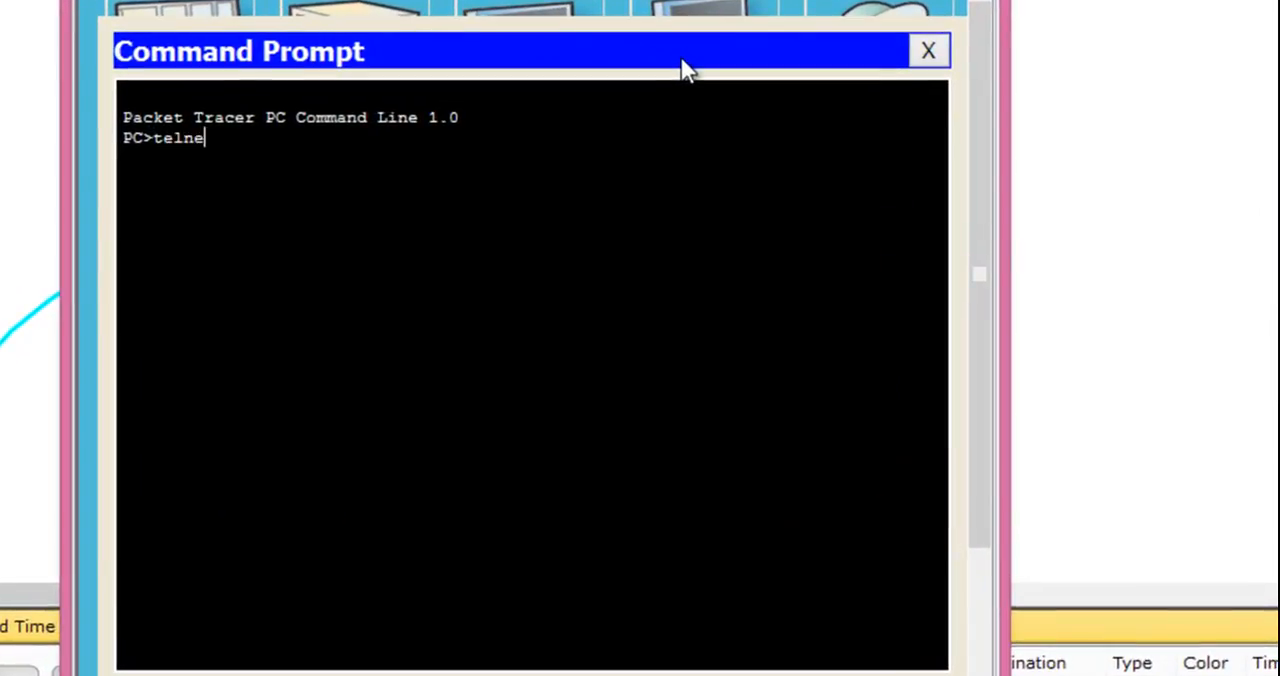
text(t 192.168.1.5)
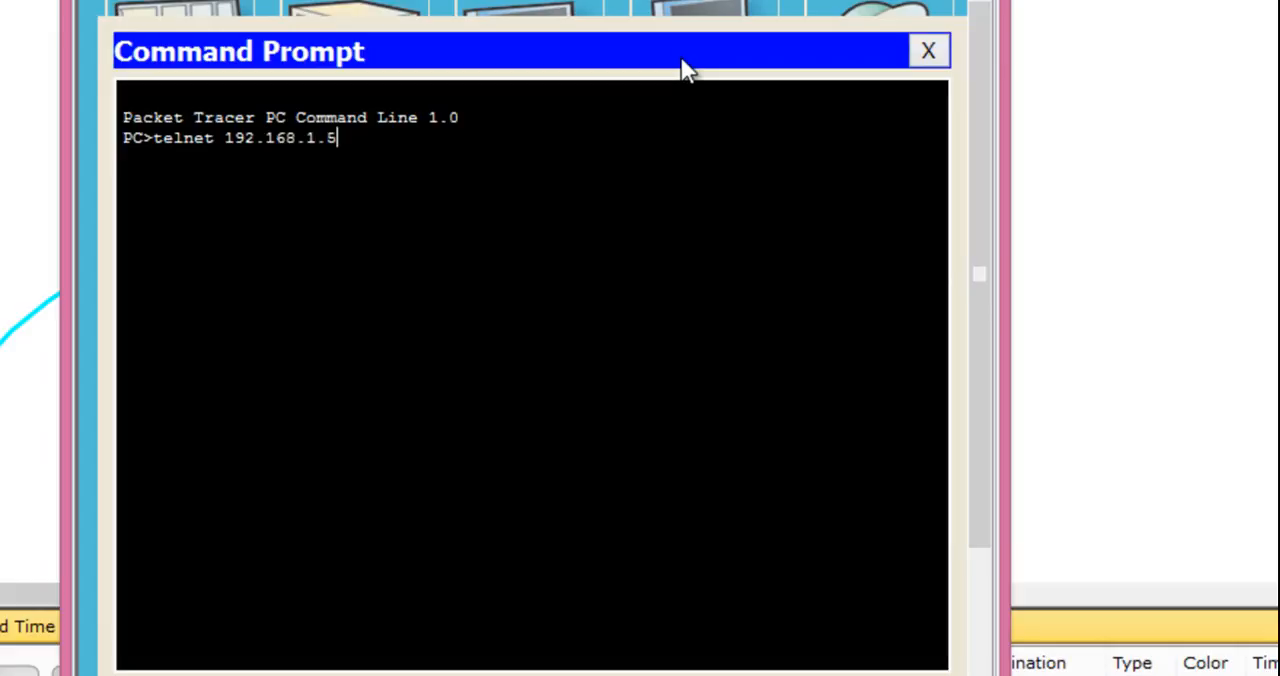
key(Return)
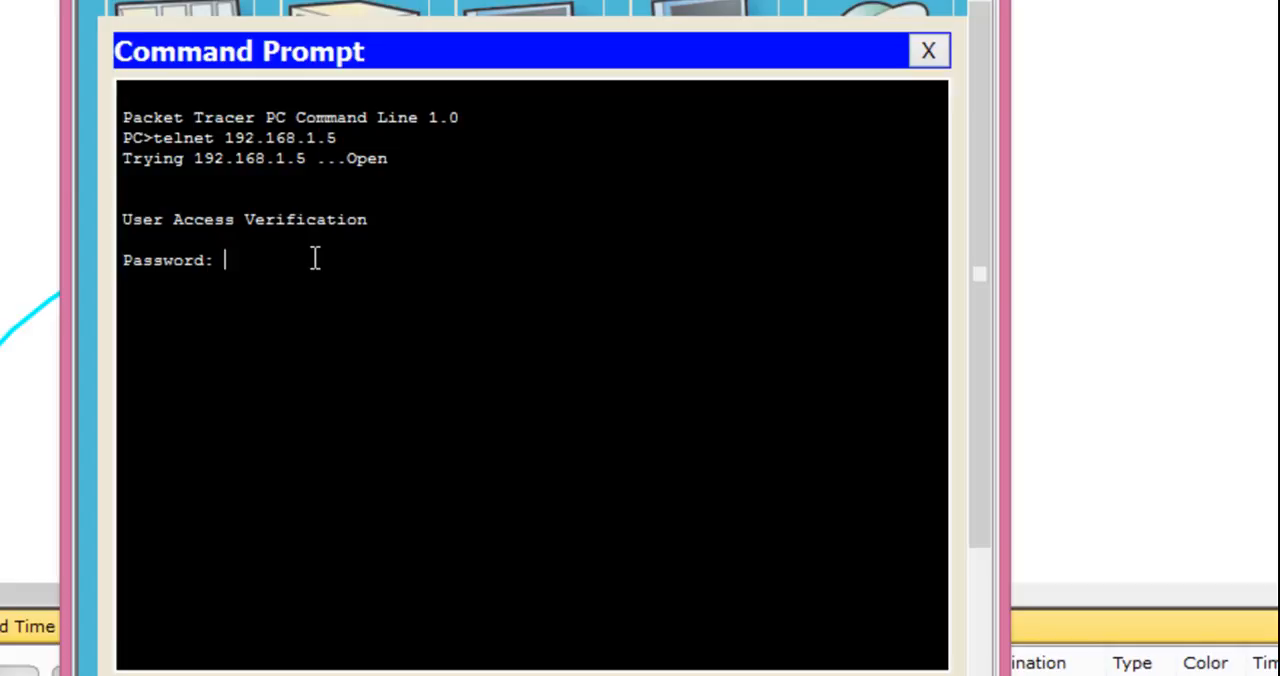
key(Return)
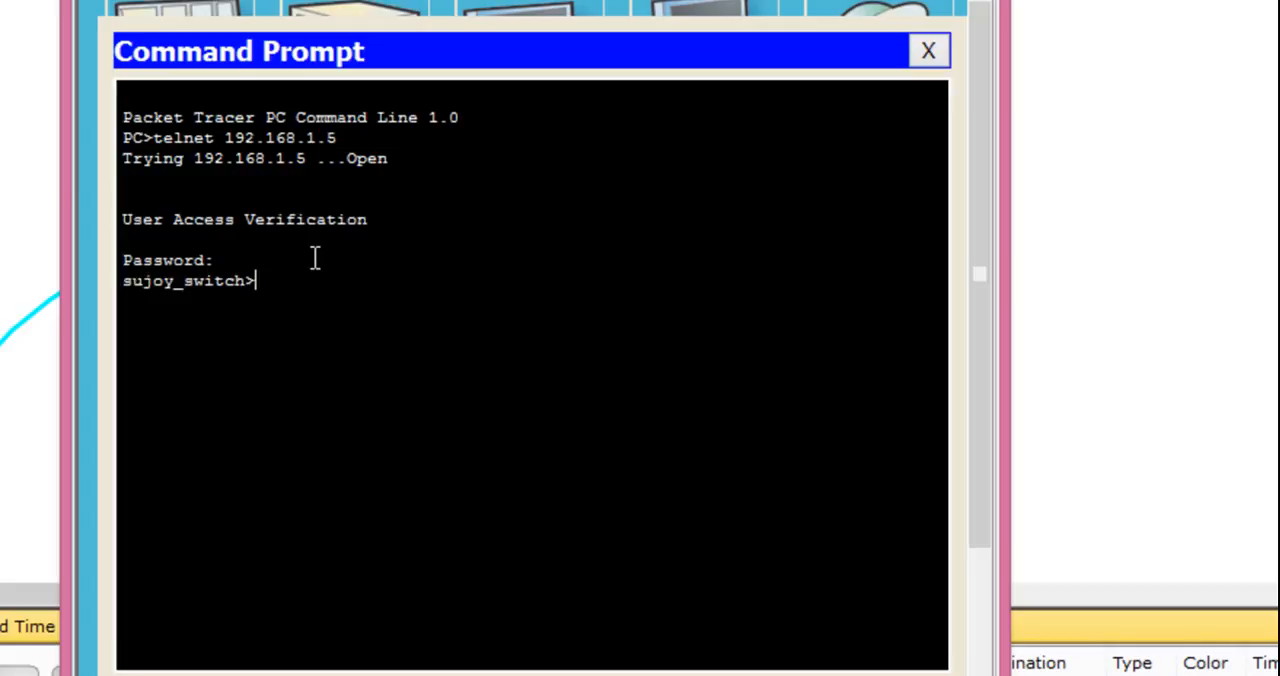
key(Return)
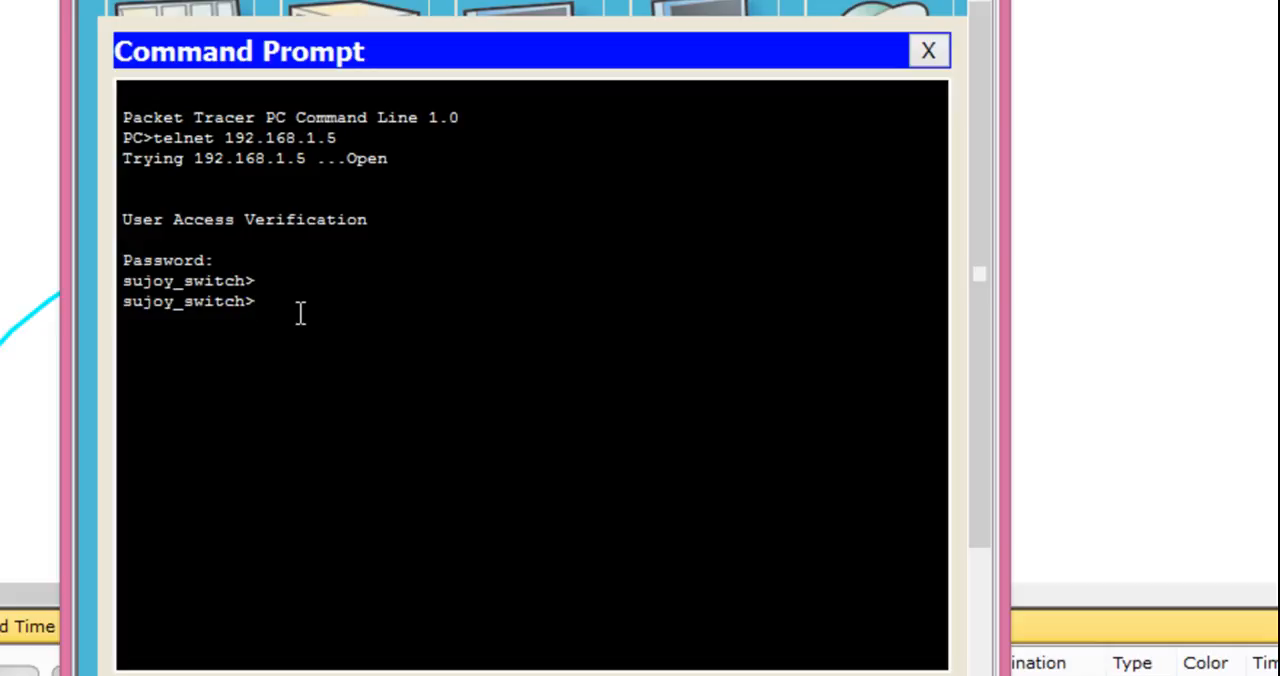
- Try to enter the switch's privileged mode over the Telnet session with enable
text(enable)
key(Return)
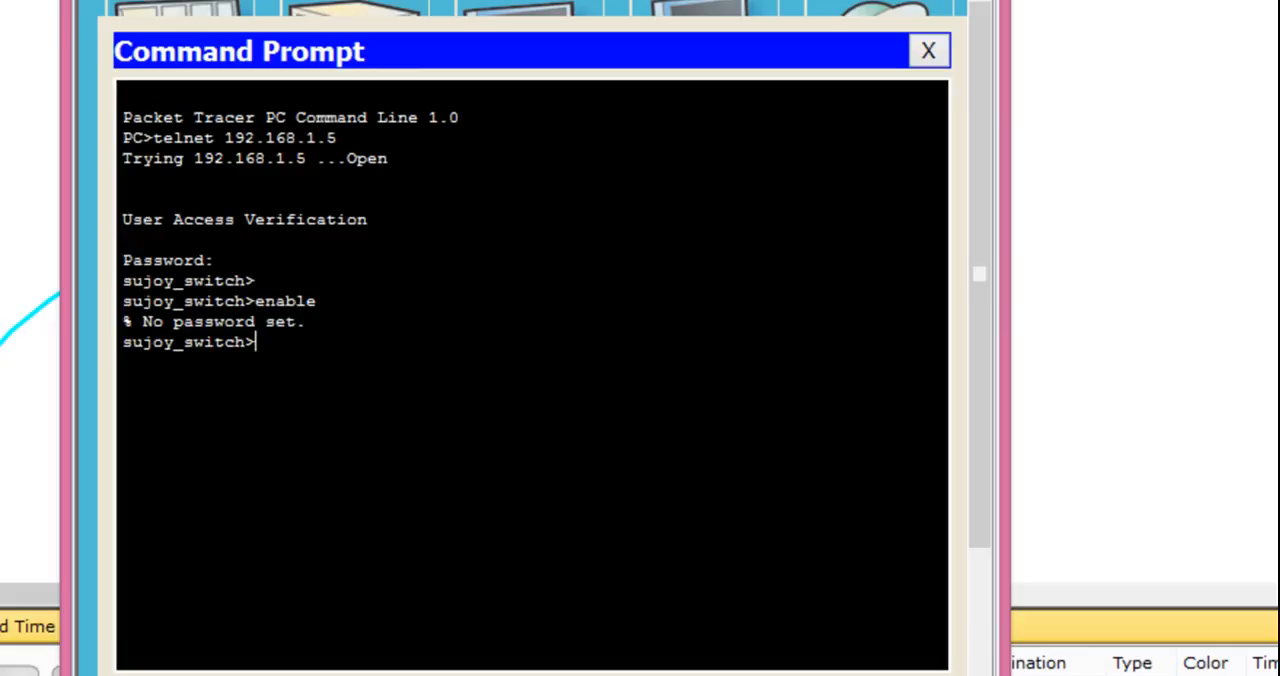
- Return to PC1's console session and leave the switch's interface configuration mode with end
mouse_move(40, 674)
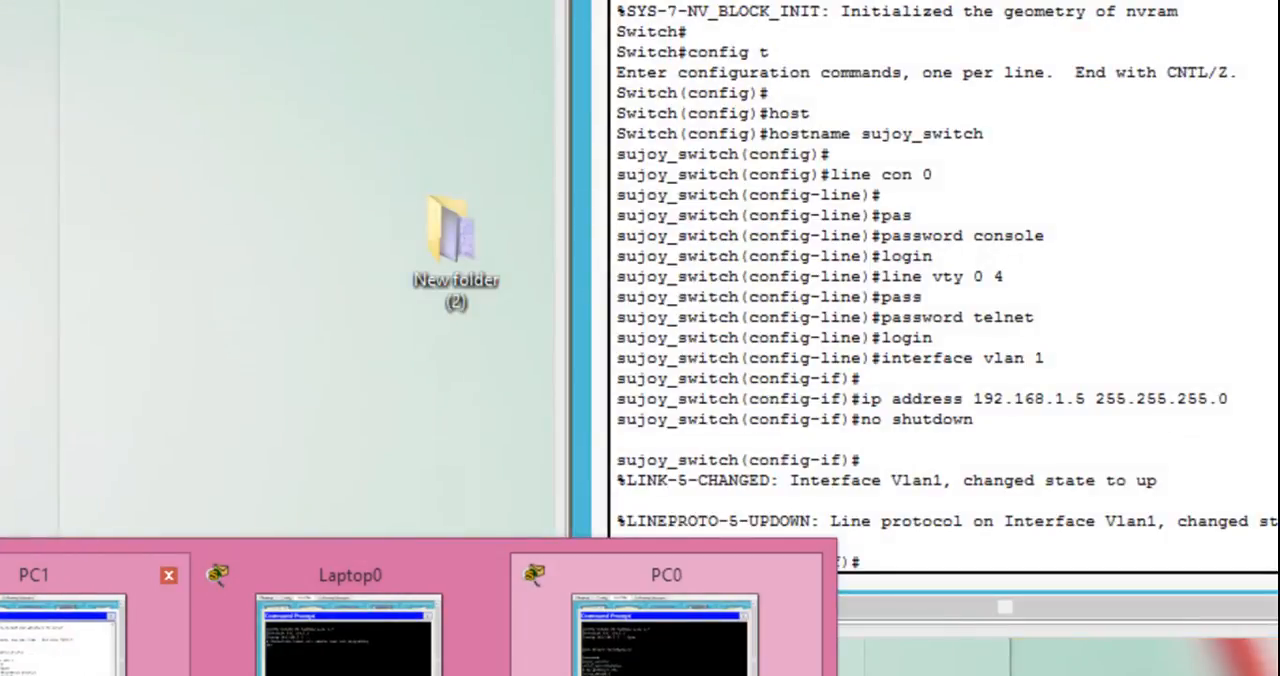
click(60, 640)
text(end)
key(Return)
- Enter global configuration mode with conf t and set the switch's enable password
key(Return)
text(conf t)
key(Return)
text(ena)
key(Tab)
text(pass)
key(Tab)
text(enable)
key(Return)
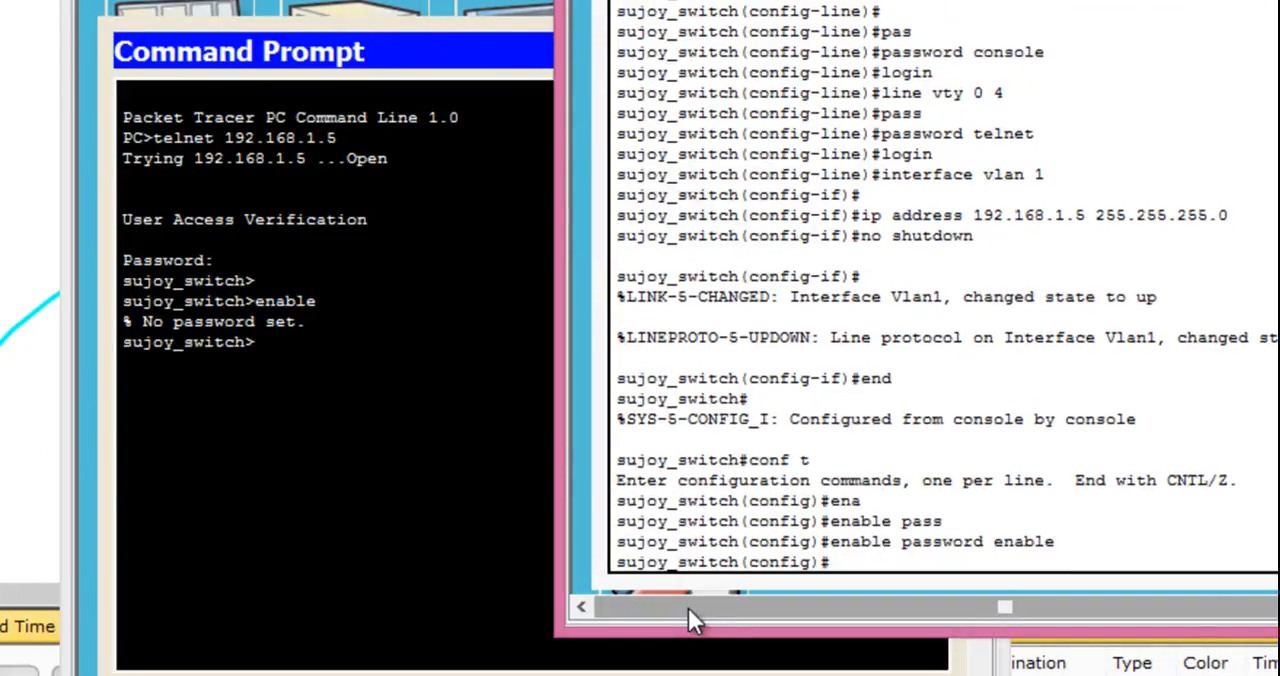
- Enter the switch's privileged mode from PC0's Telnet session using en and the enable password
click(308, 373)
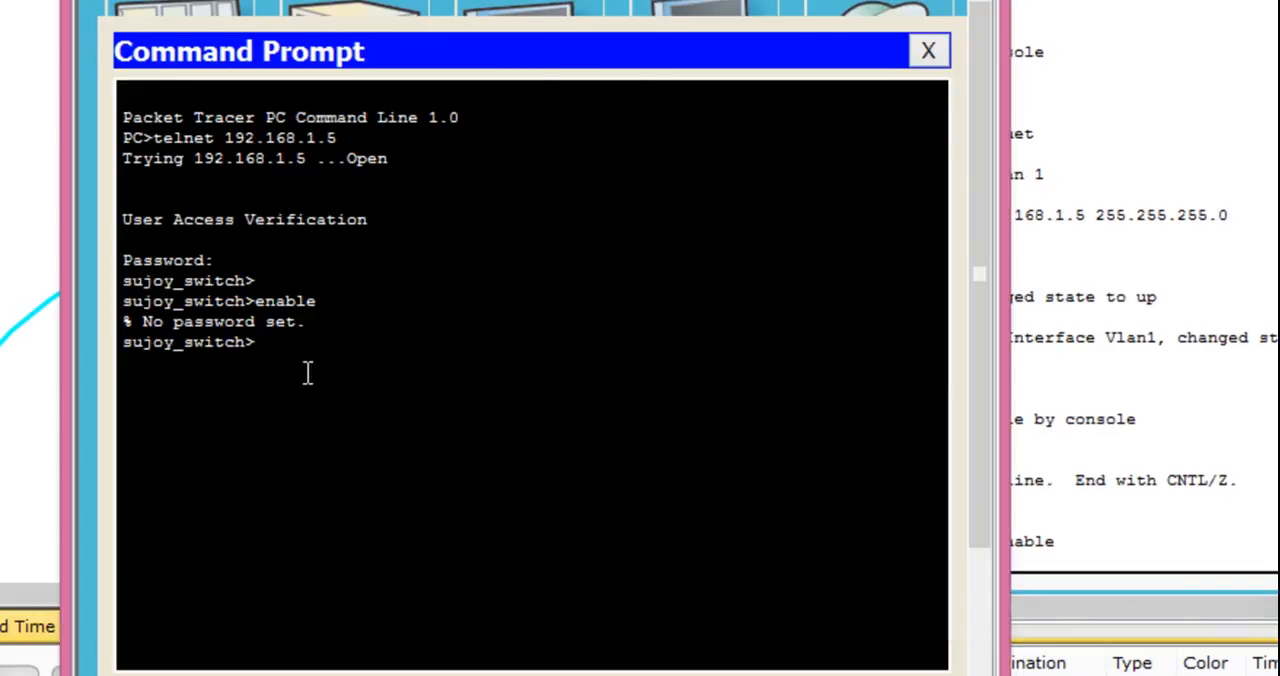
text(en)
key(Return)
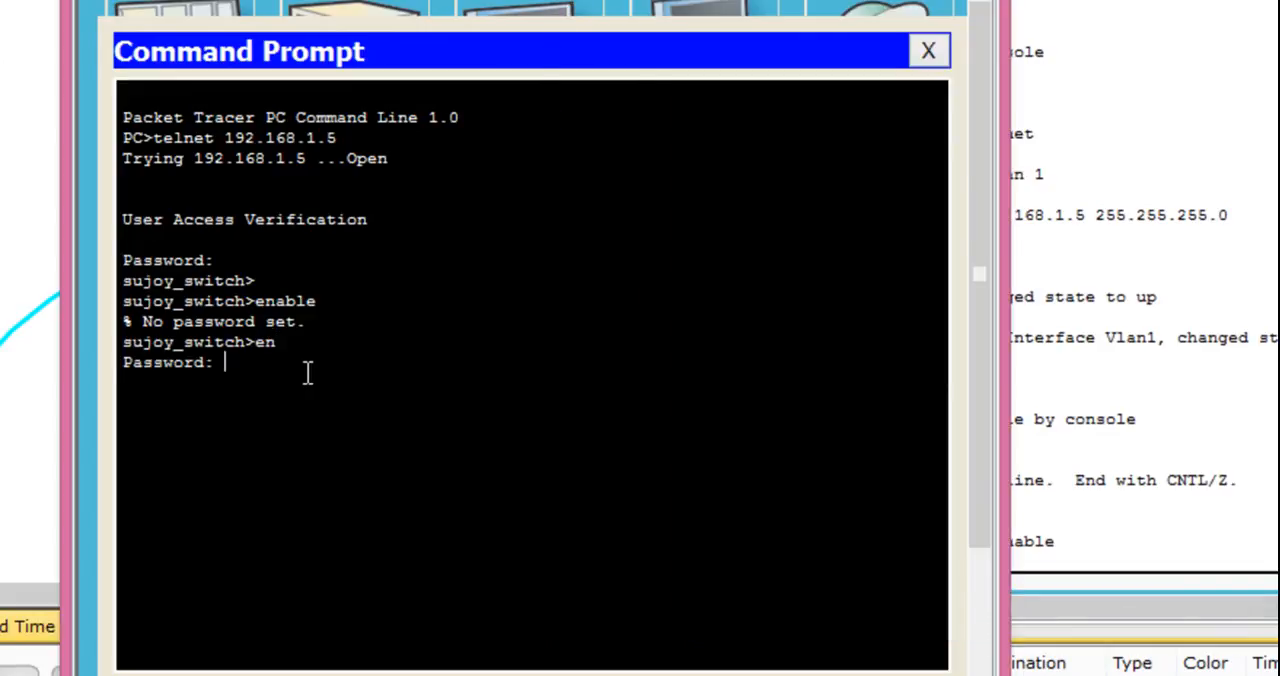
key(Return)
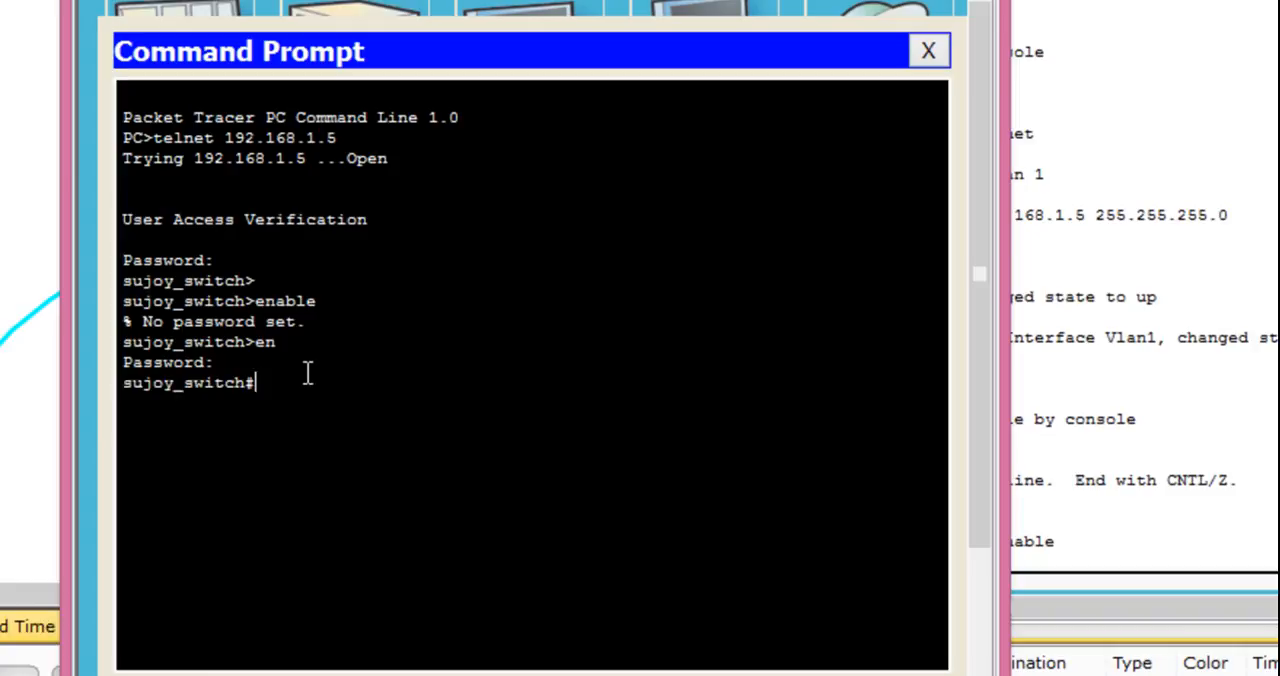
key(Return)
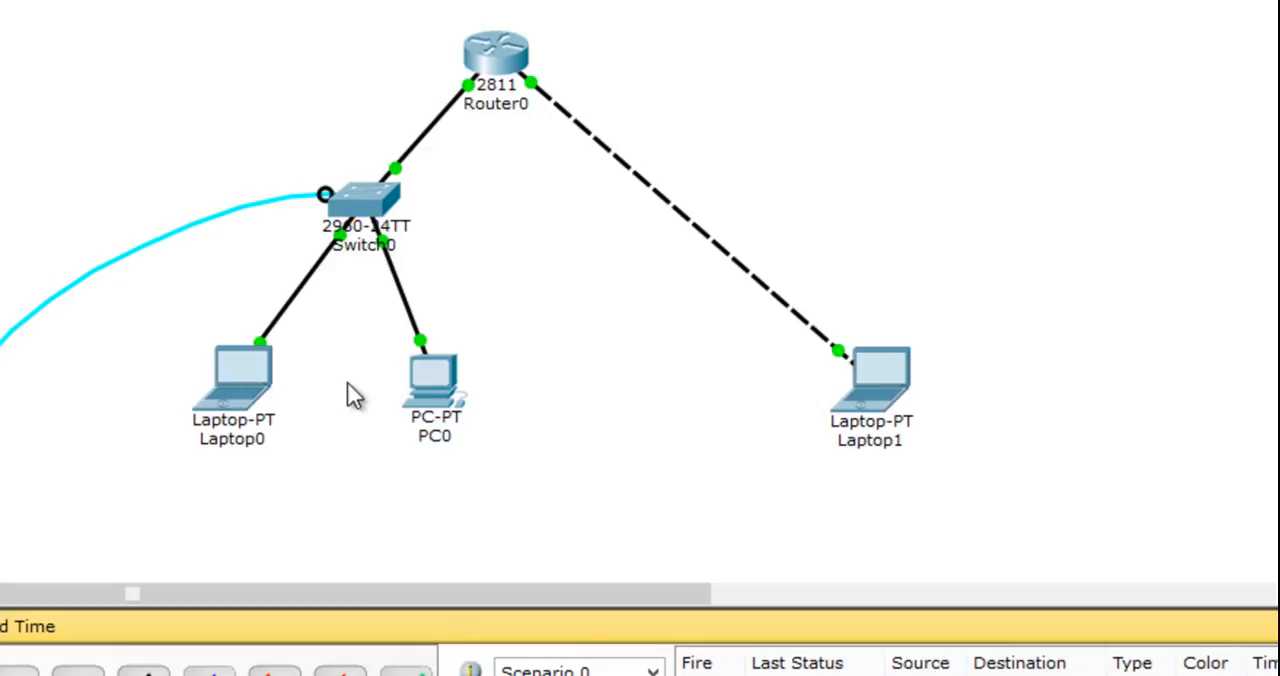
- In PC0's Telnet session, enter global configuration mode and create a local username with its password
click(437, 428)
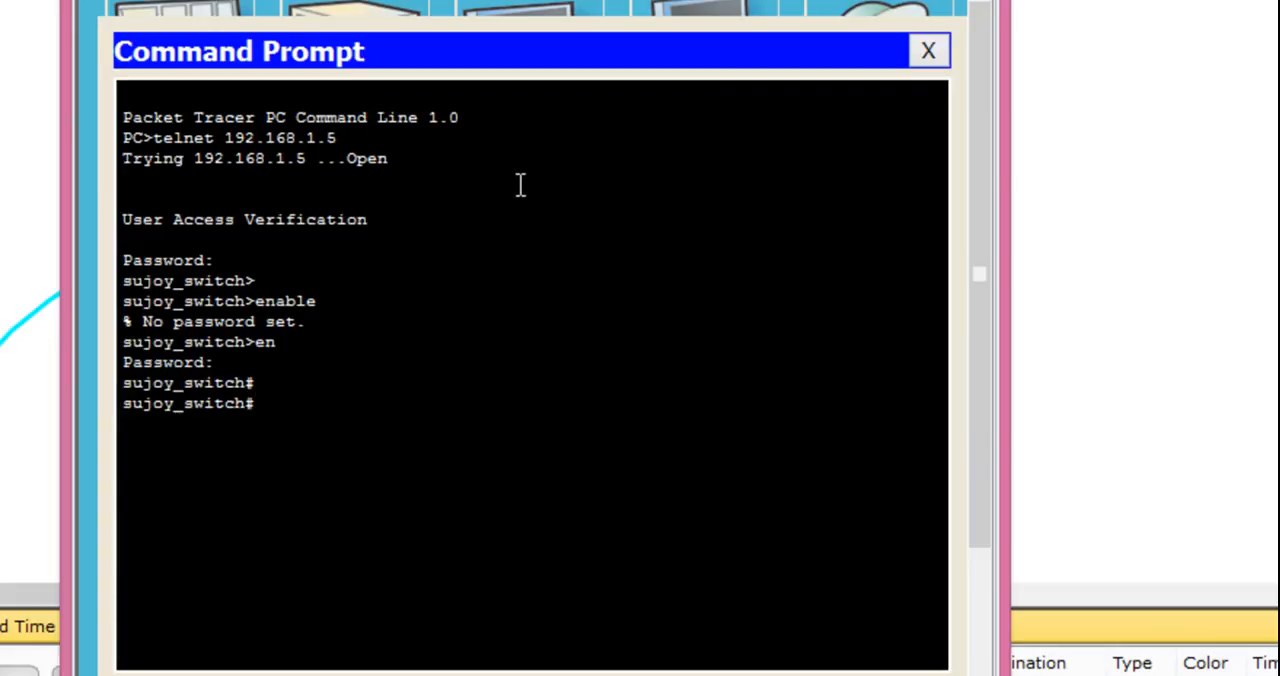
text(conf t)
key(Return)
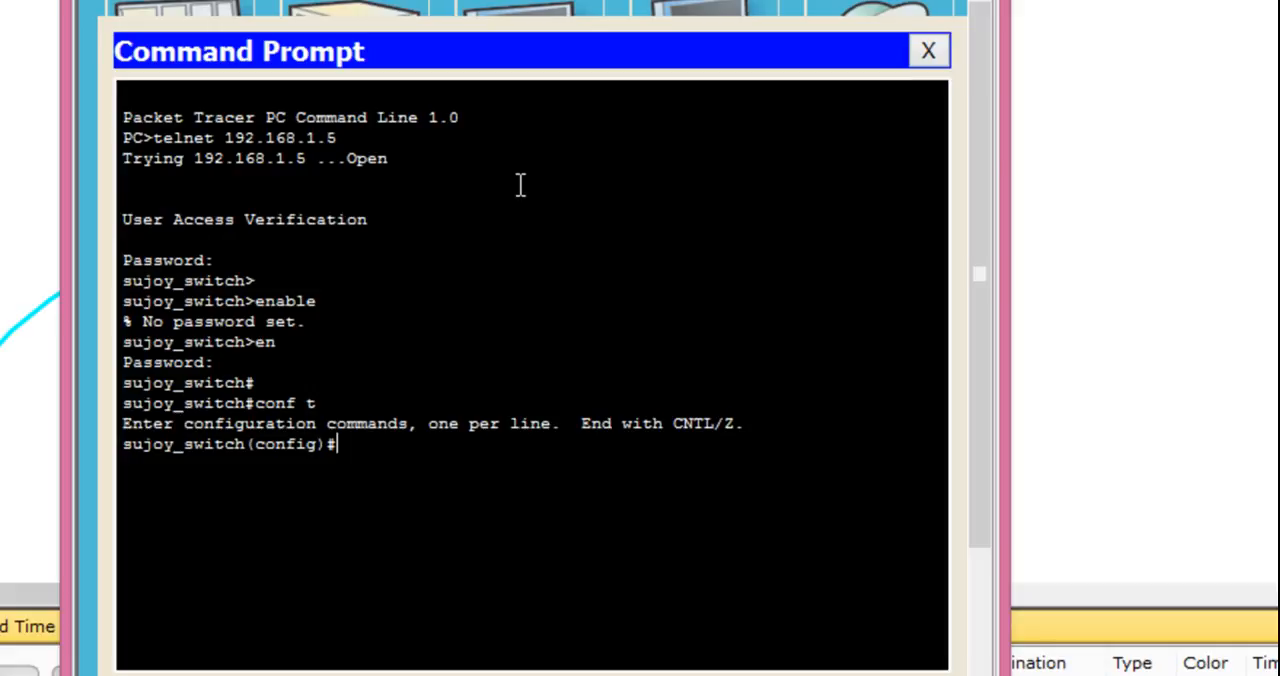
text(user)
key(Tab)
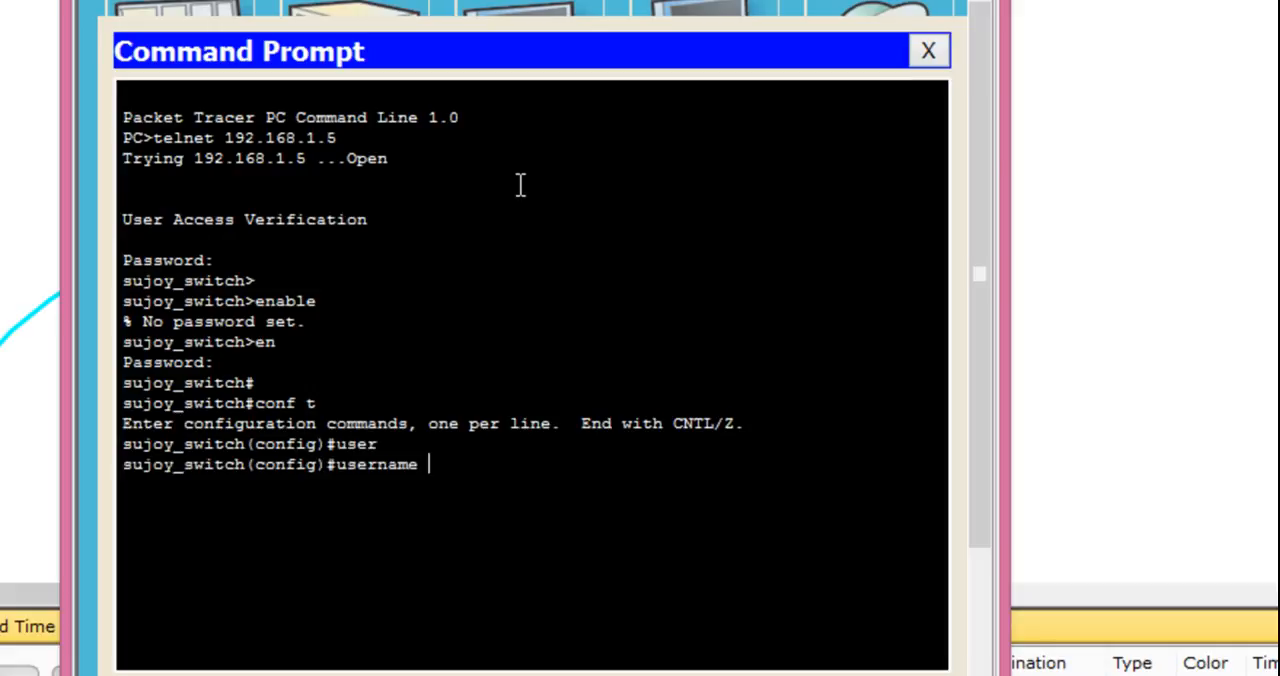
text(sujoy pas)
key(Tab)
text(sujoy1)
key(Return)
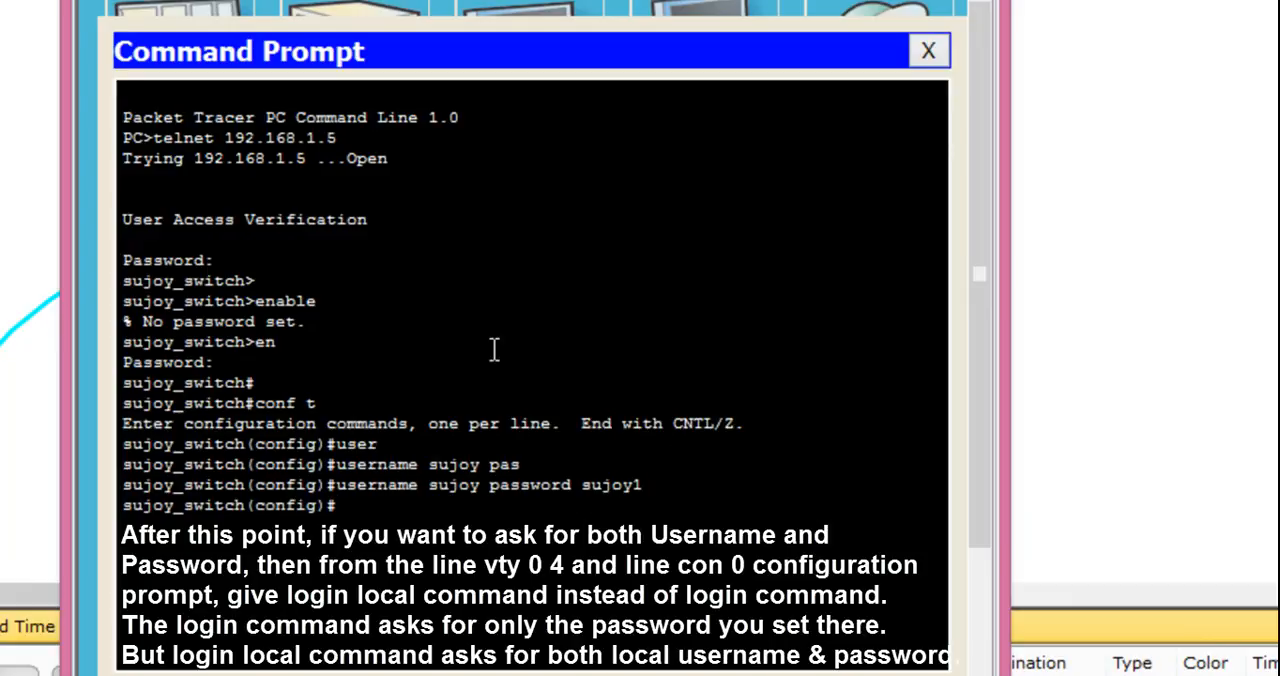
- Open the Command Prompt on Laptop1 and try to connect to the switch with telnet 192.168.1.5
drag(516, 0, 914, 0)
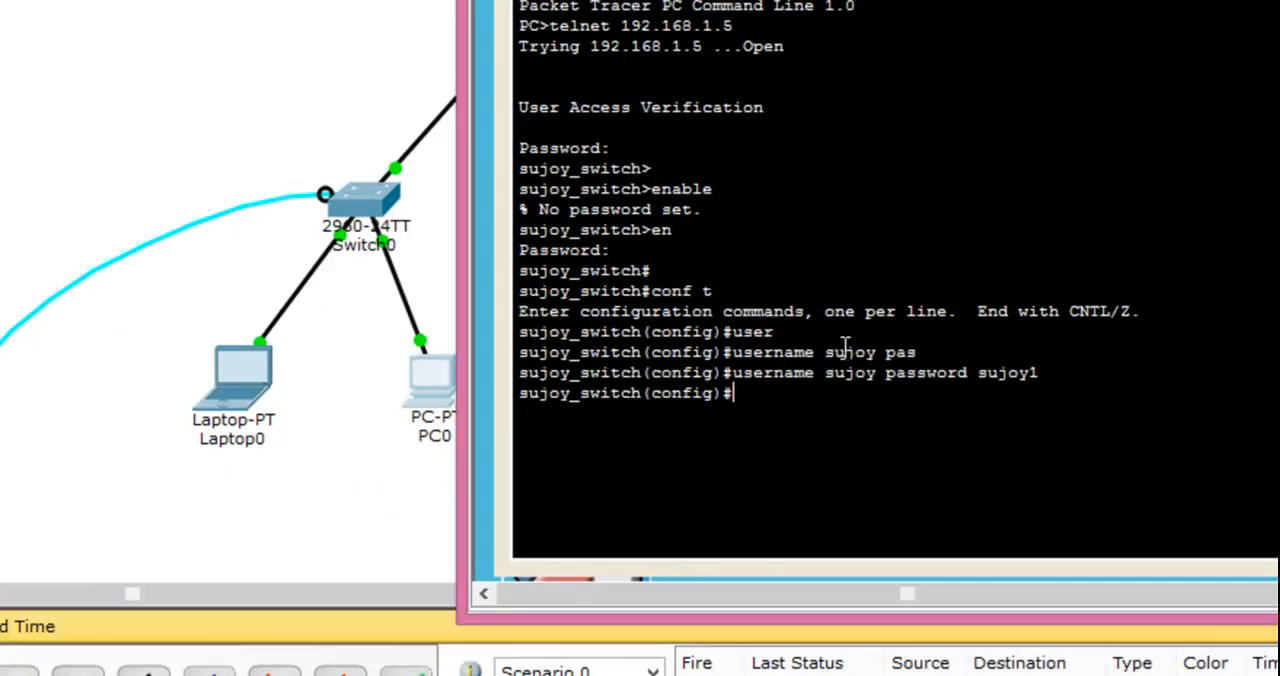
click(337, 331)
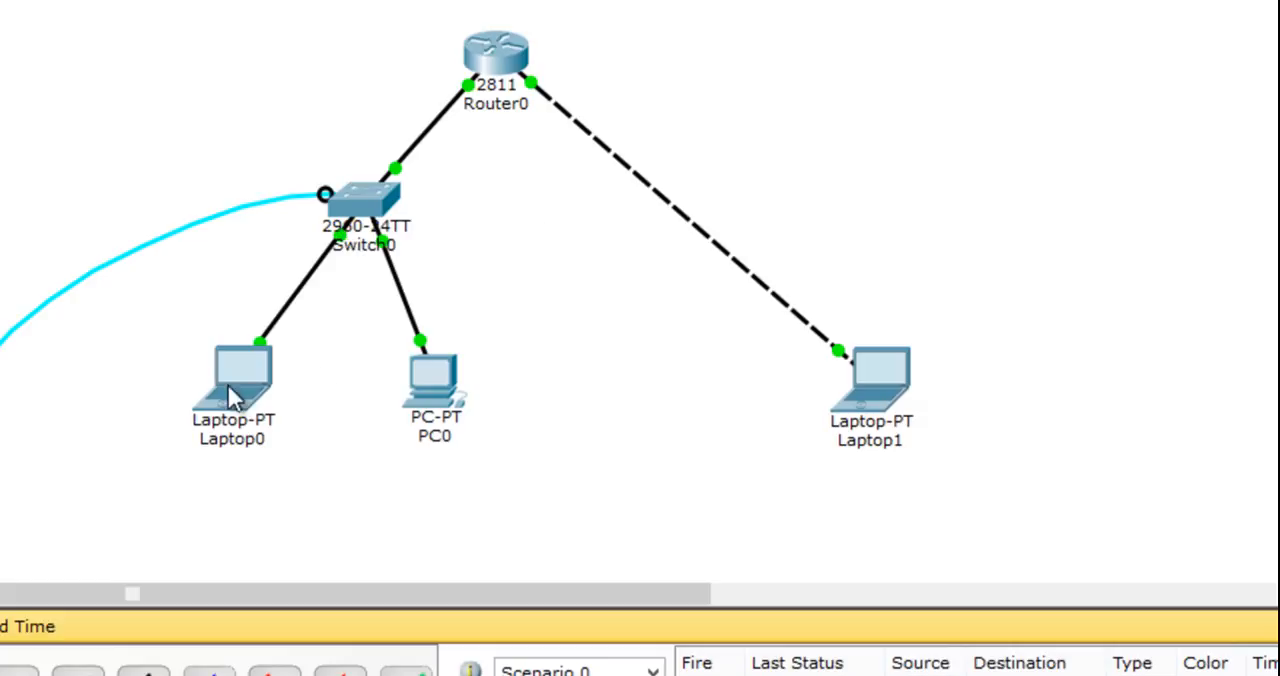
mouse_move(460, 370)
click(869, 379)
click(340, 3)
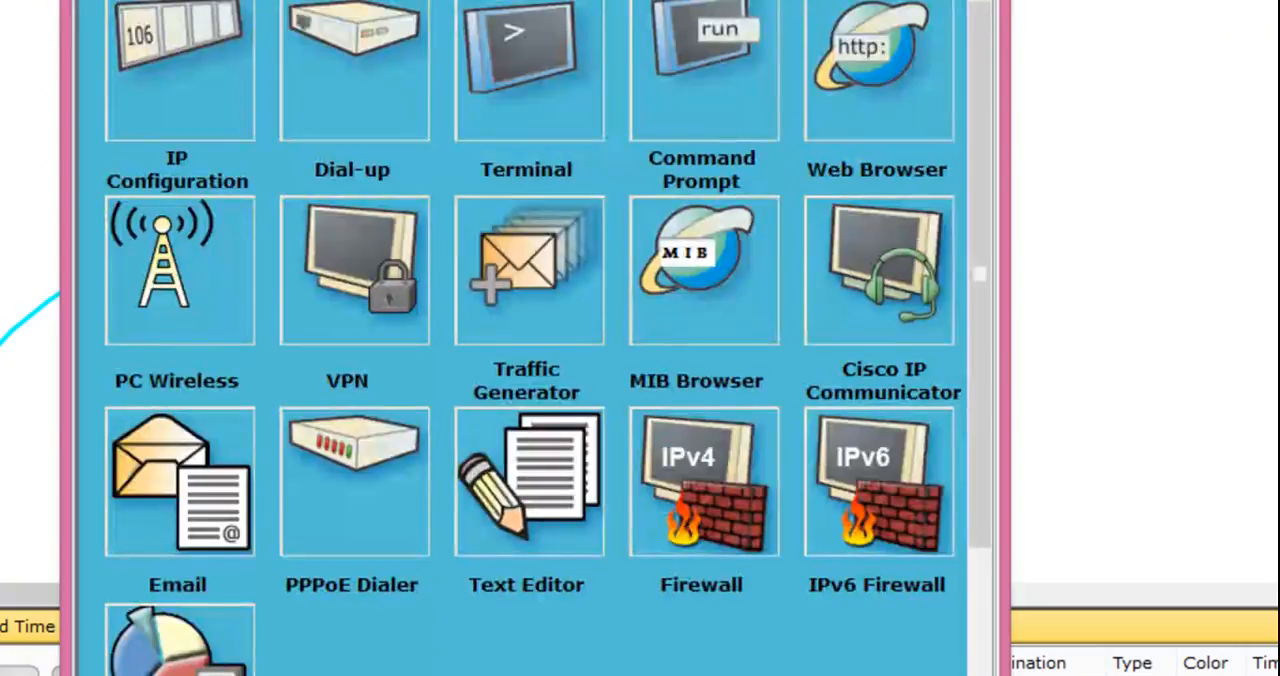
click(684, 63)
text(telnet 192.1)
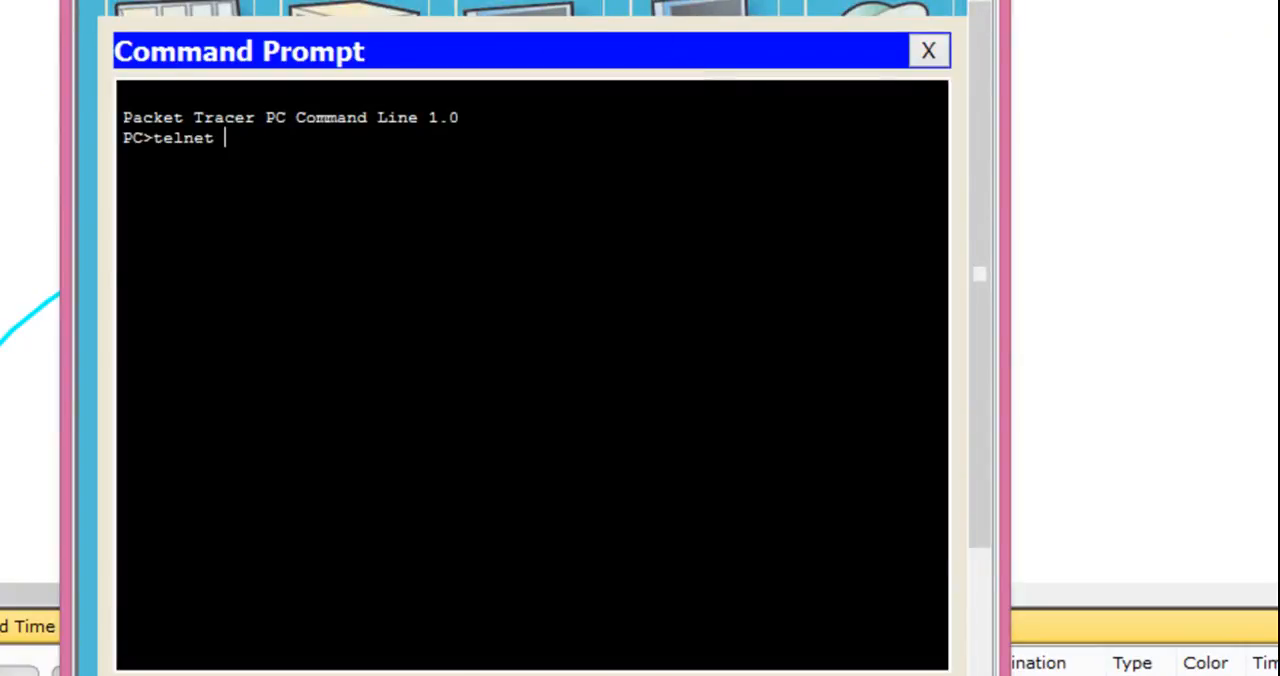
text(68.1.5)
key(Return)
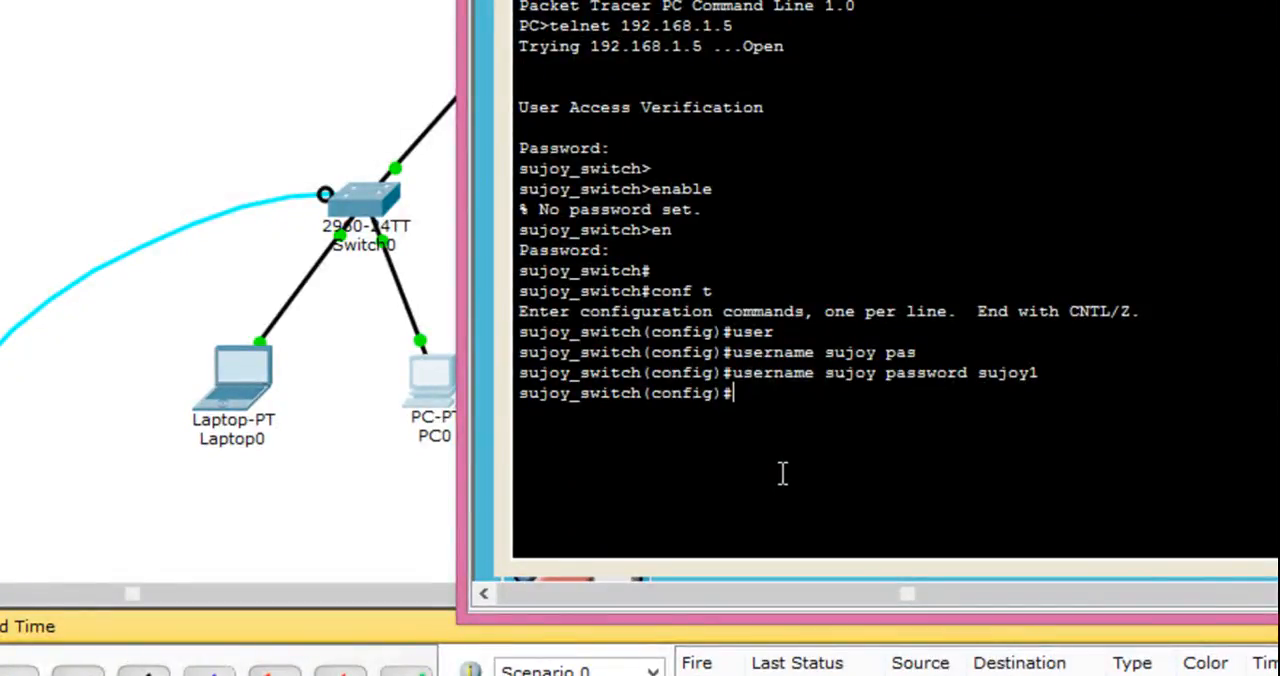
- Set the switch's default gateway to 192.168.1.1 with ip default-gateway in PC0's Telnet session
key(Return)
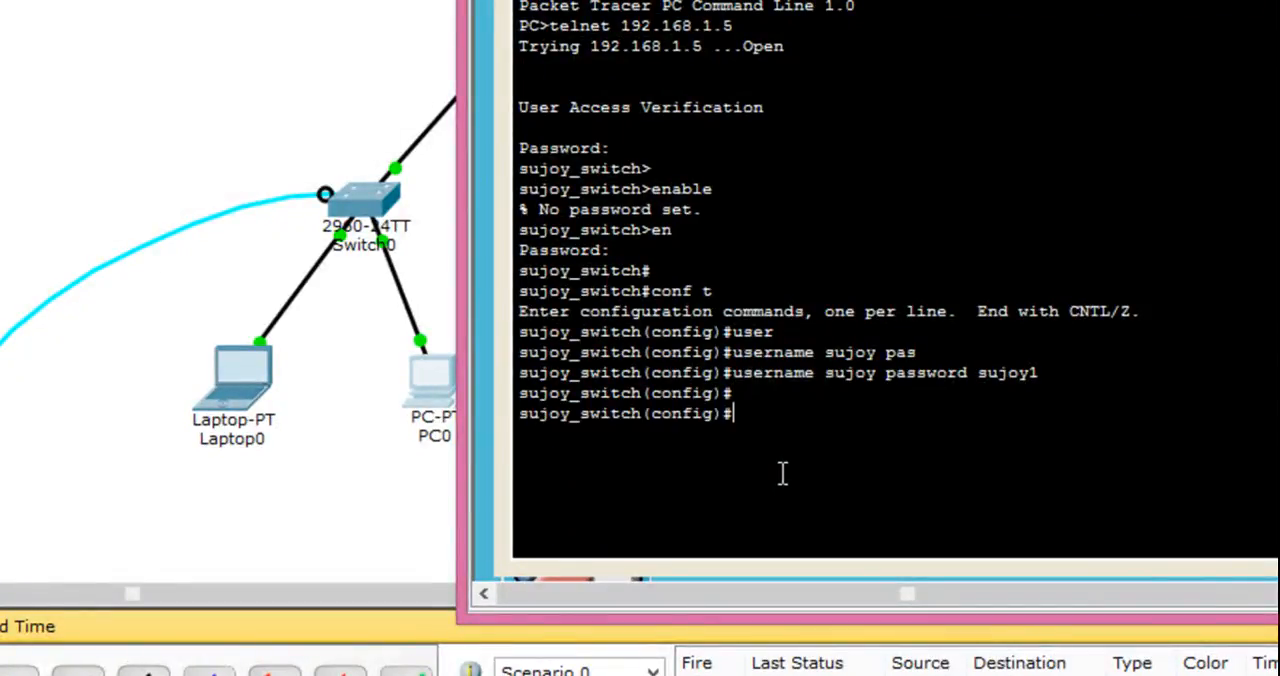
text(ip de)
key(Tab)
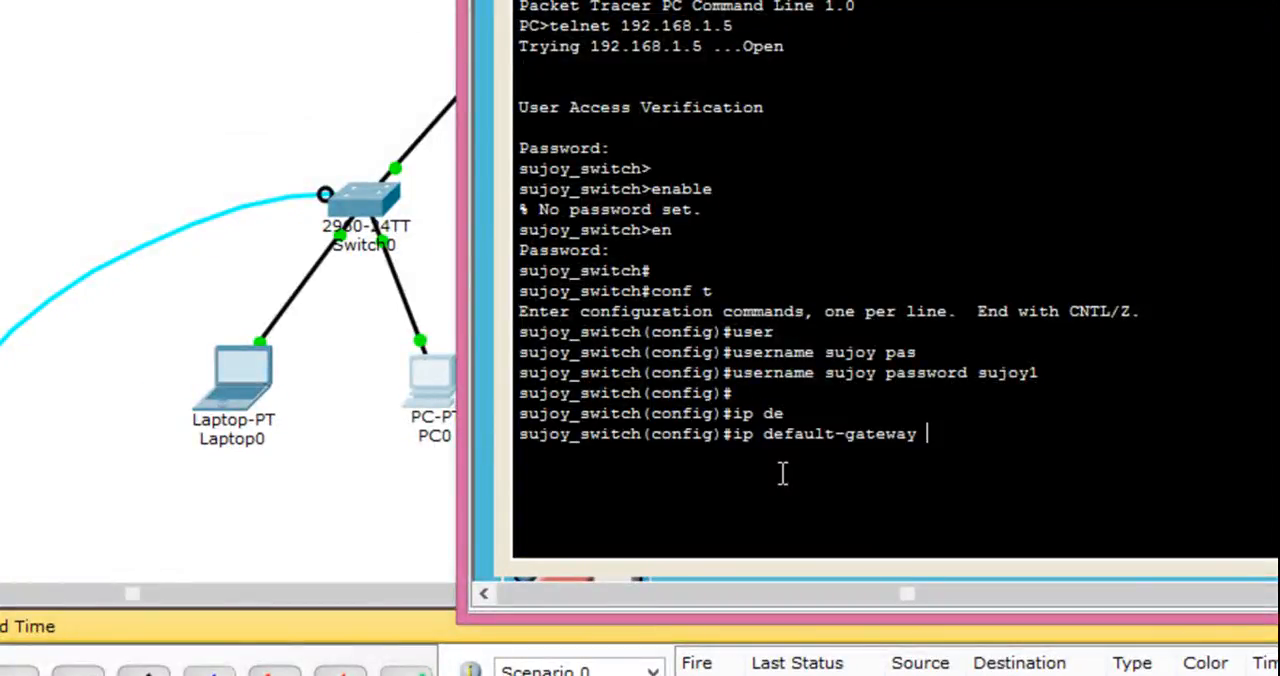
text(192.1)
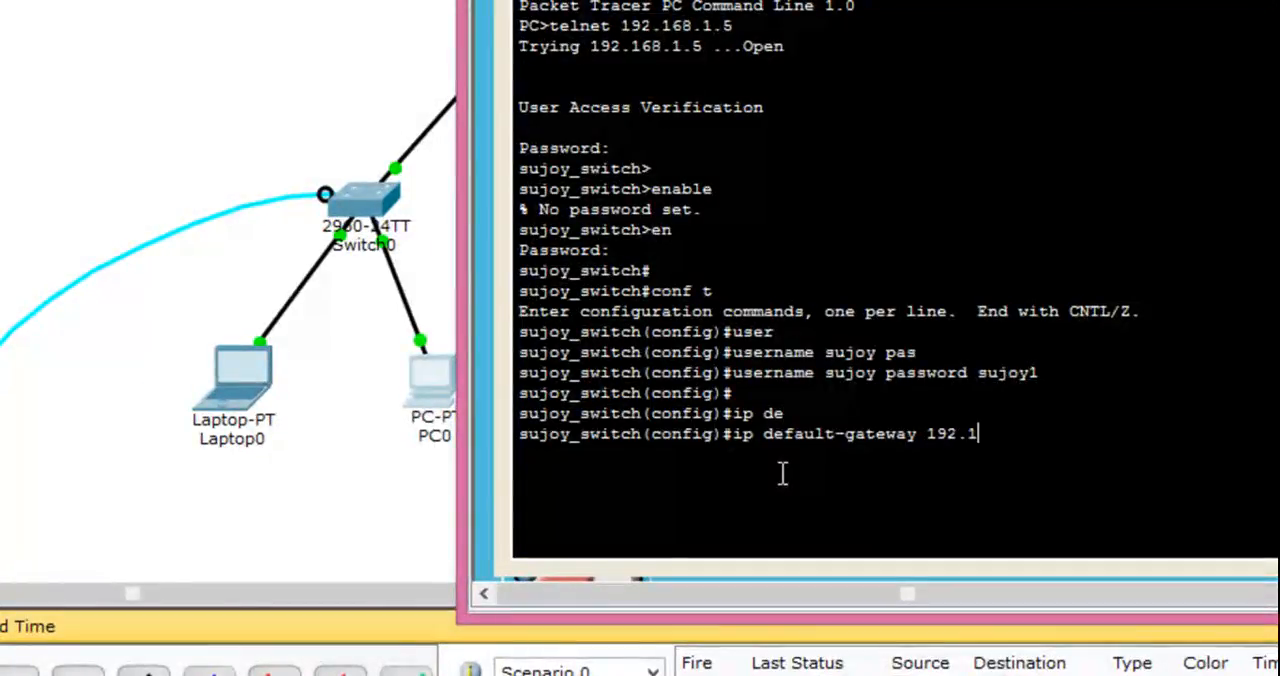
text(68.1.1)
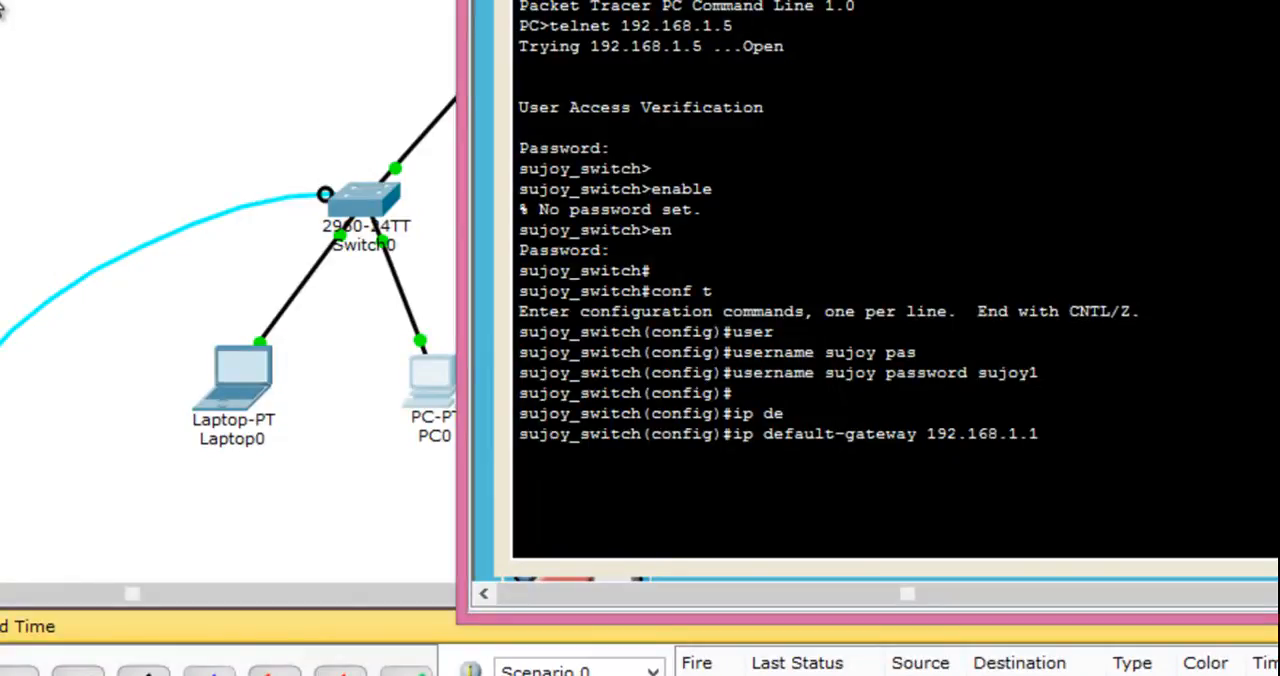
click(110, 90)
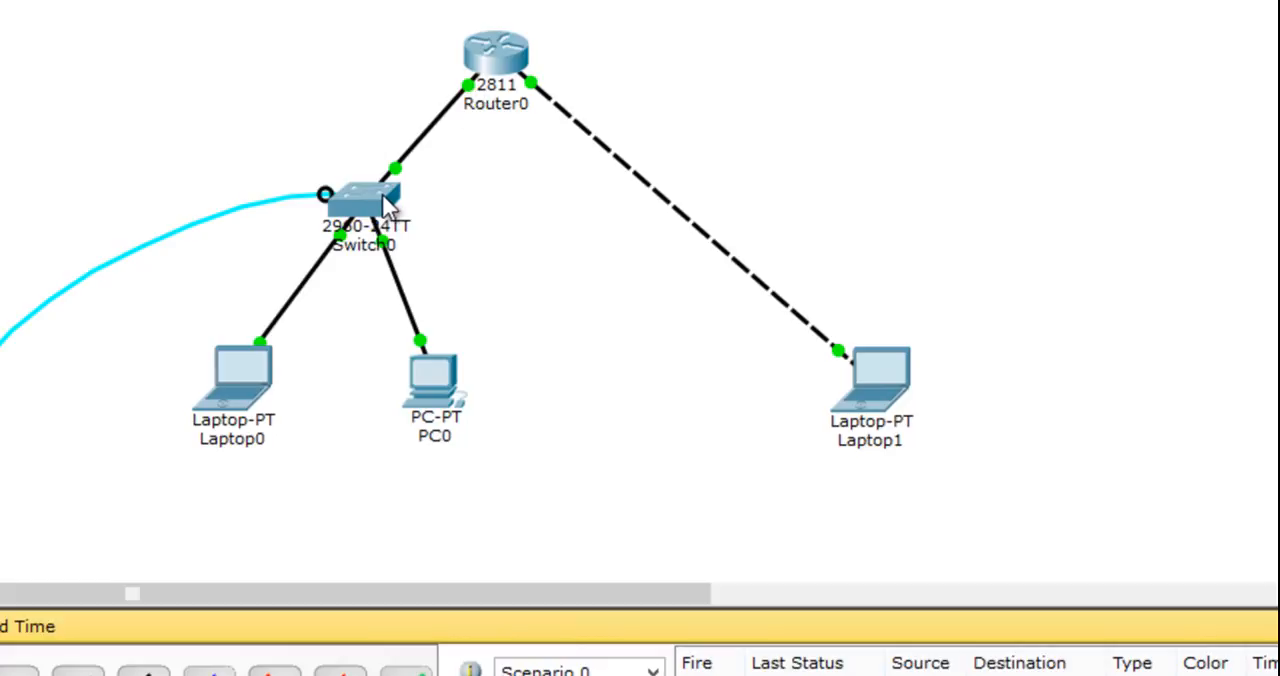
mouse_move(463, 112)
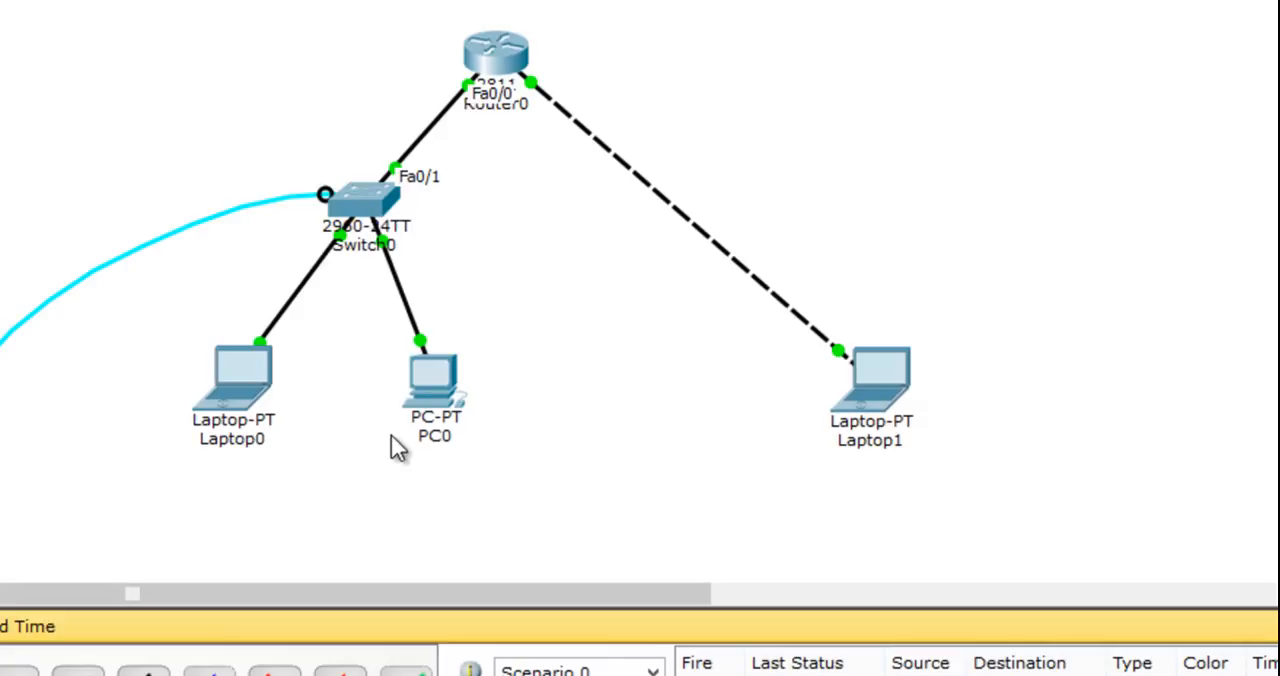
click(434, 400)
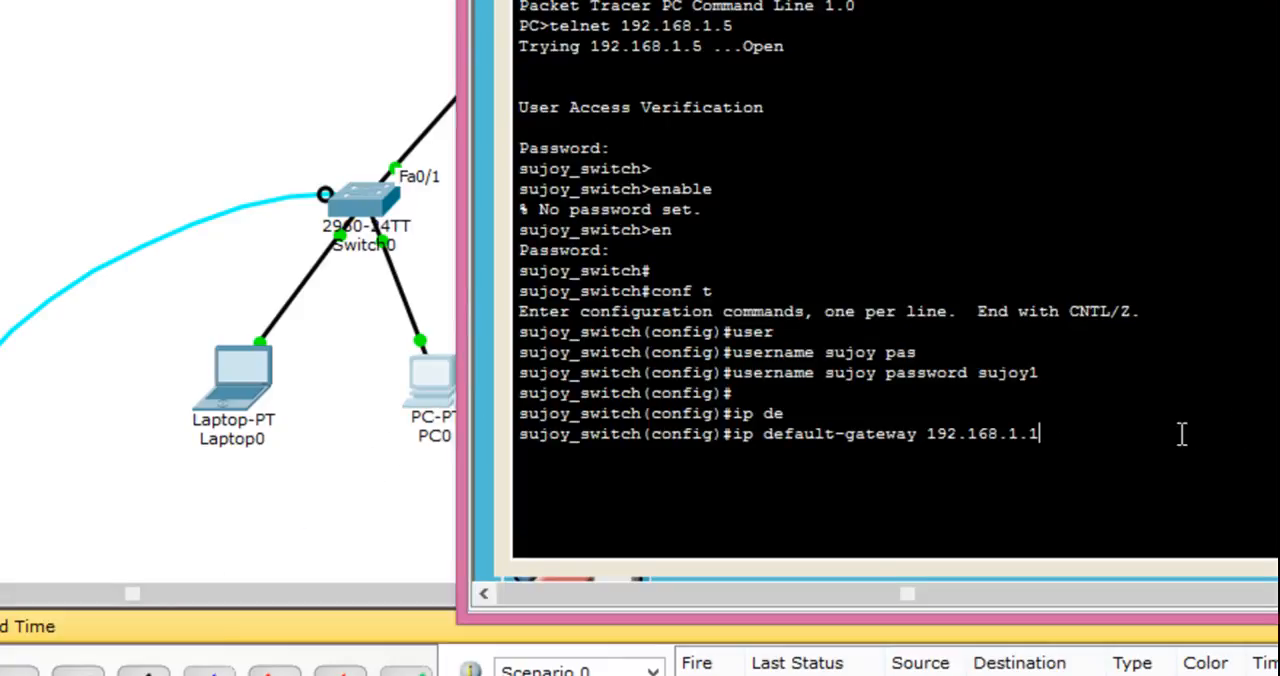
key(Return)
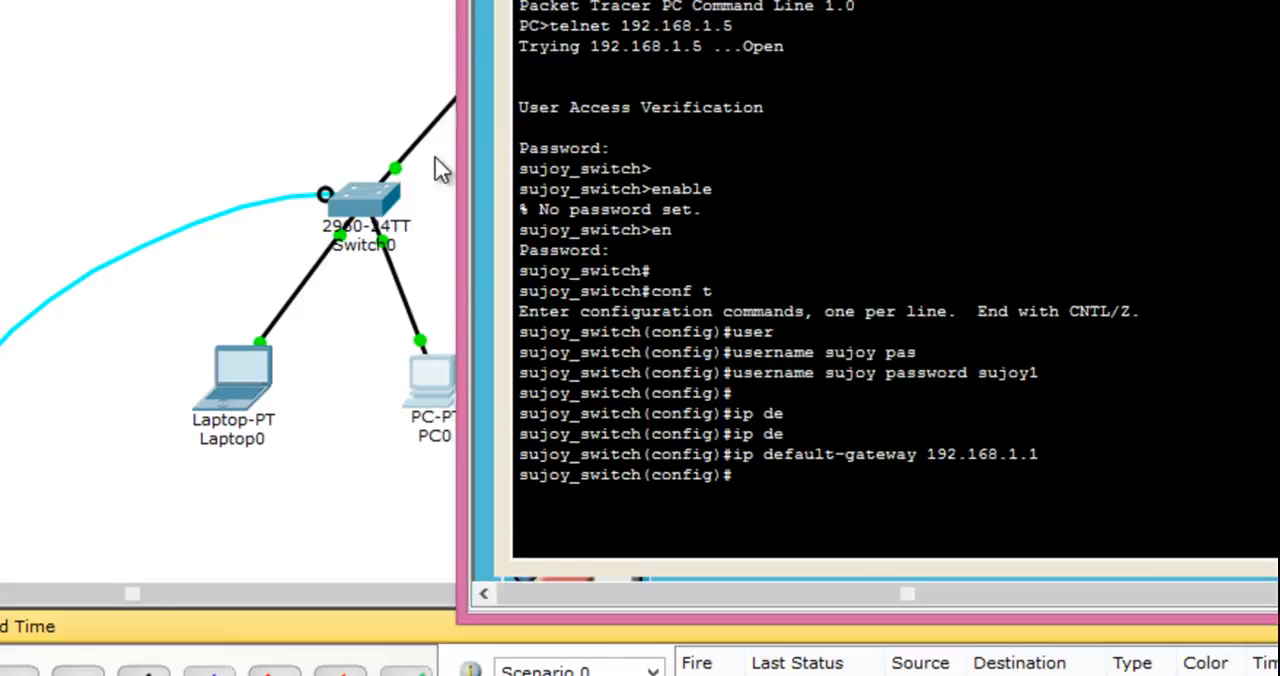
- Repeat telnet 192.168.1.5 from Laptop1's Command Prompt and log in with the Telnet password
click(192, 12)
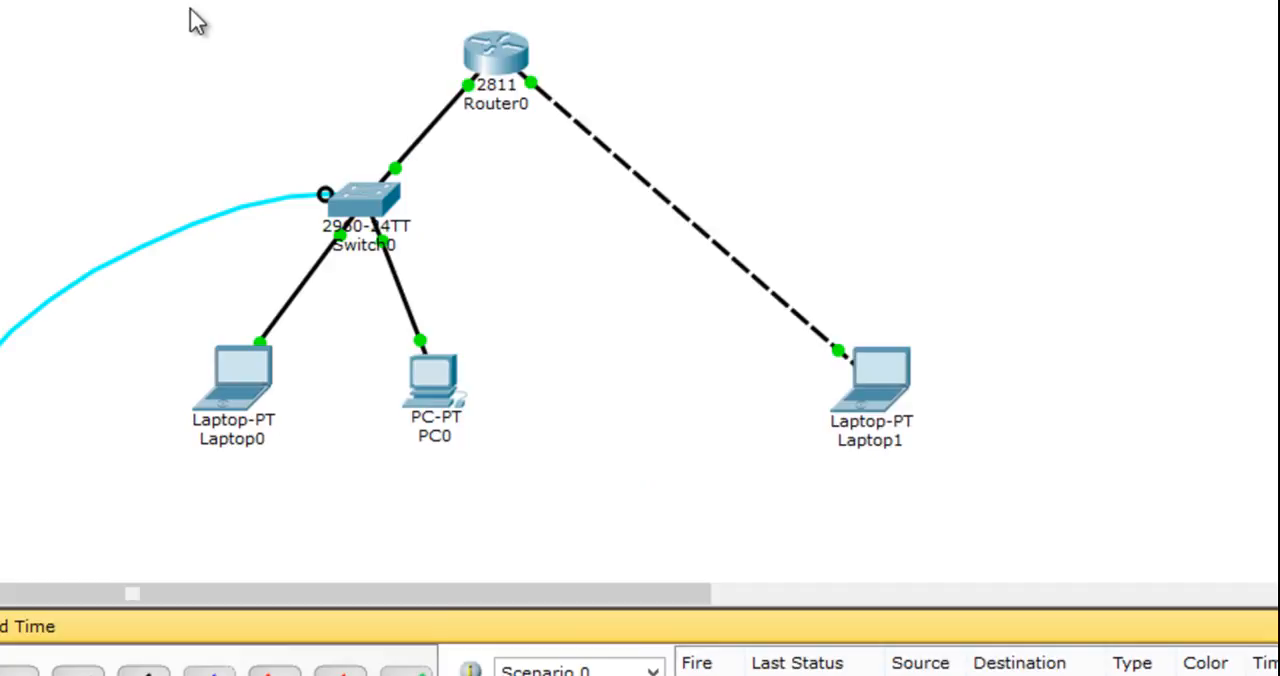
click(866, 375)
key(Up)
key(Return)
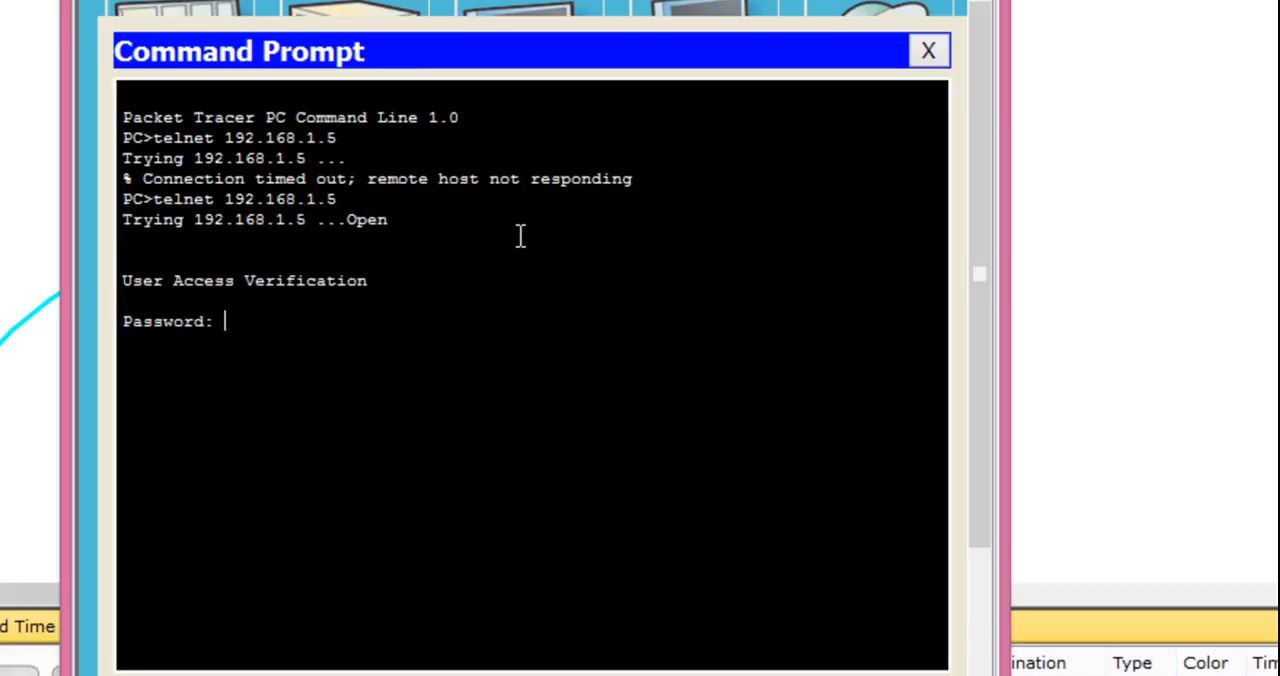
key(Return)
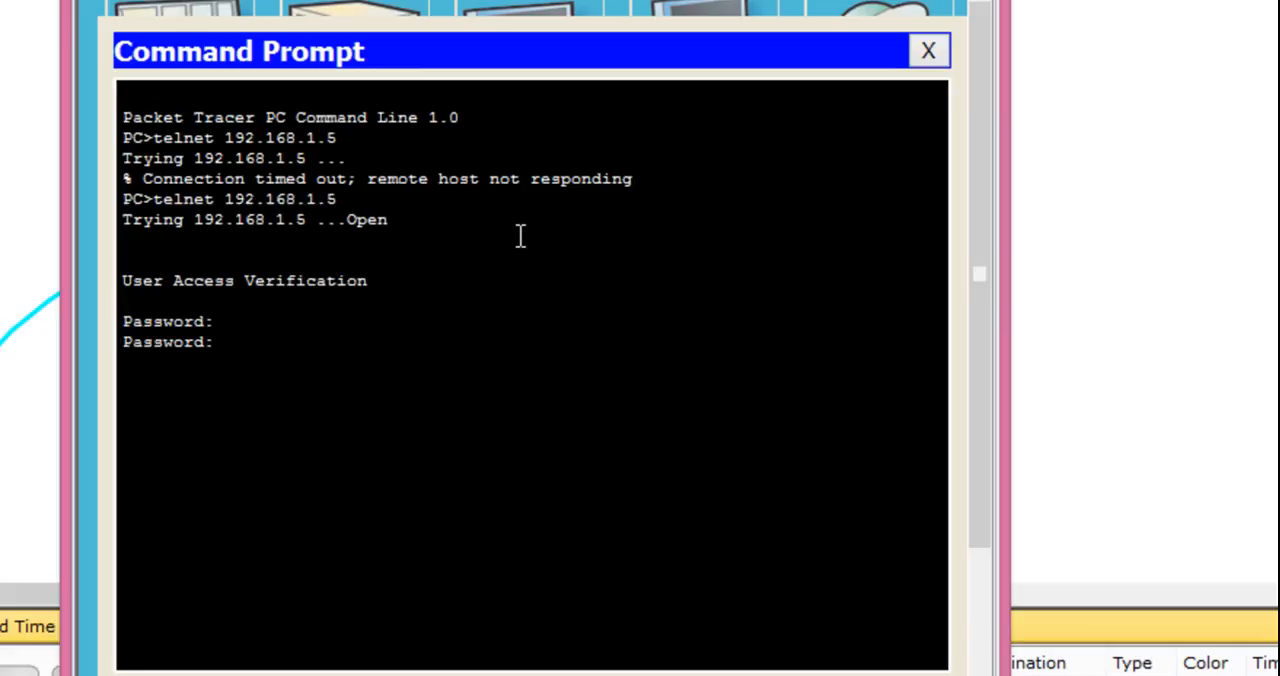
key(Return)
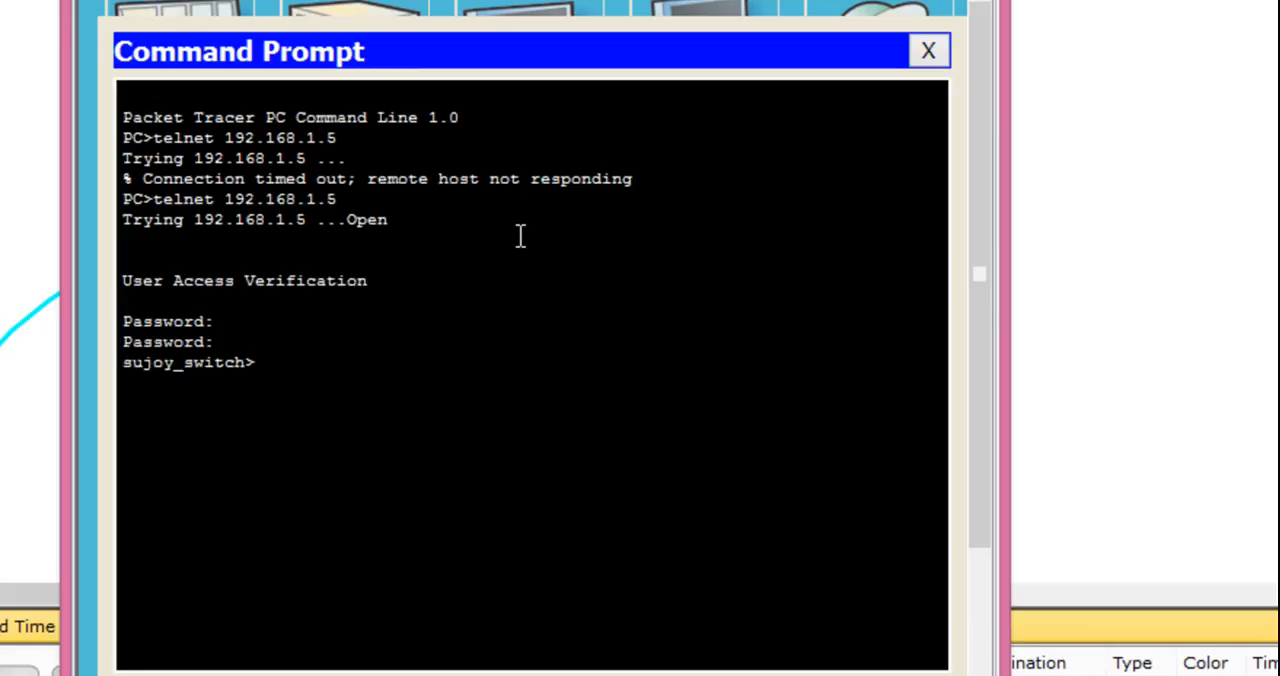
- Enter the switch's privileged mode from Laptop1's Telnet session with enable and the enable password
key(Return)
text(enable)
key(Return)
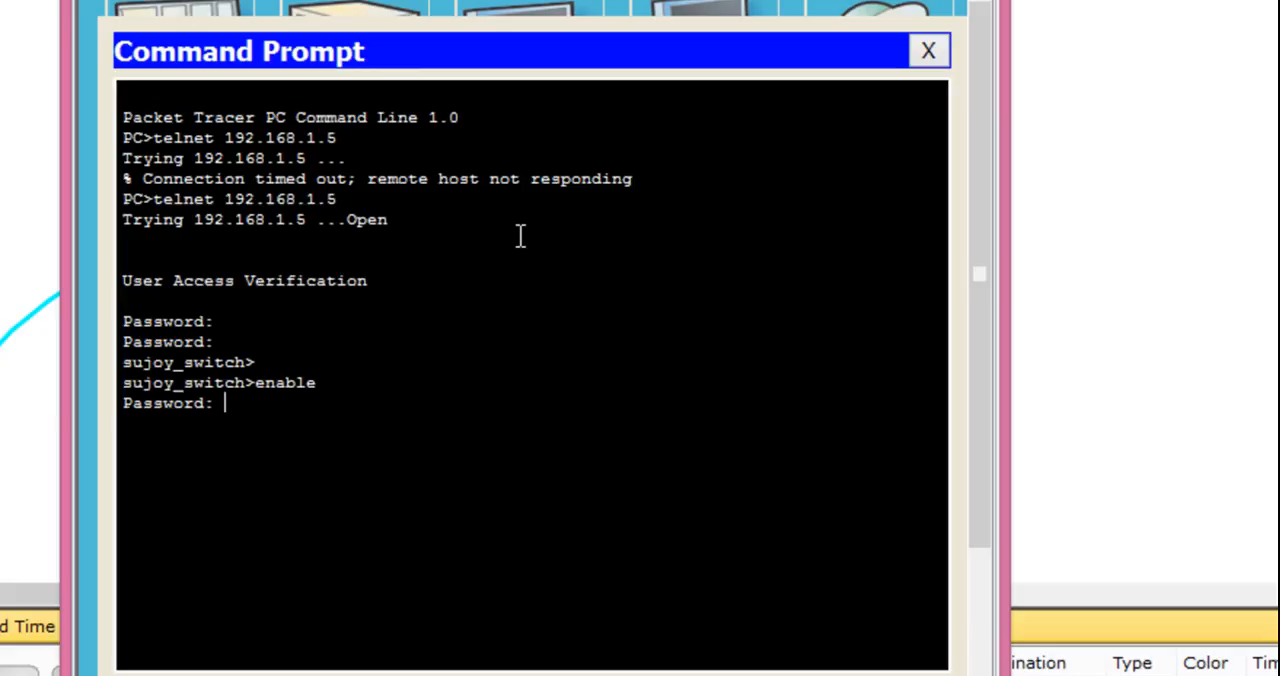
key(Return)
key(Return)
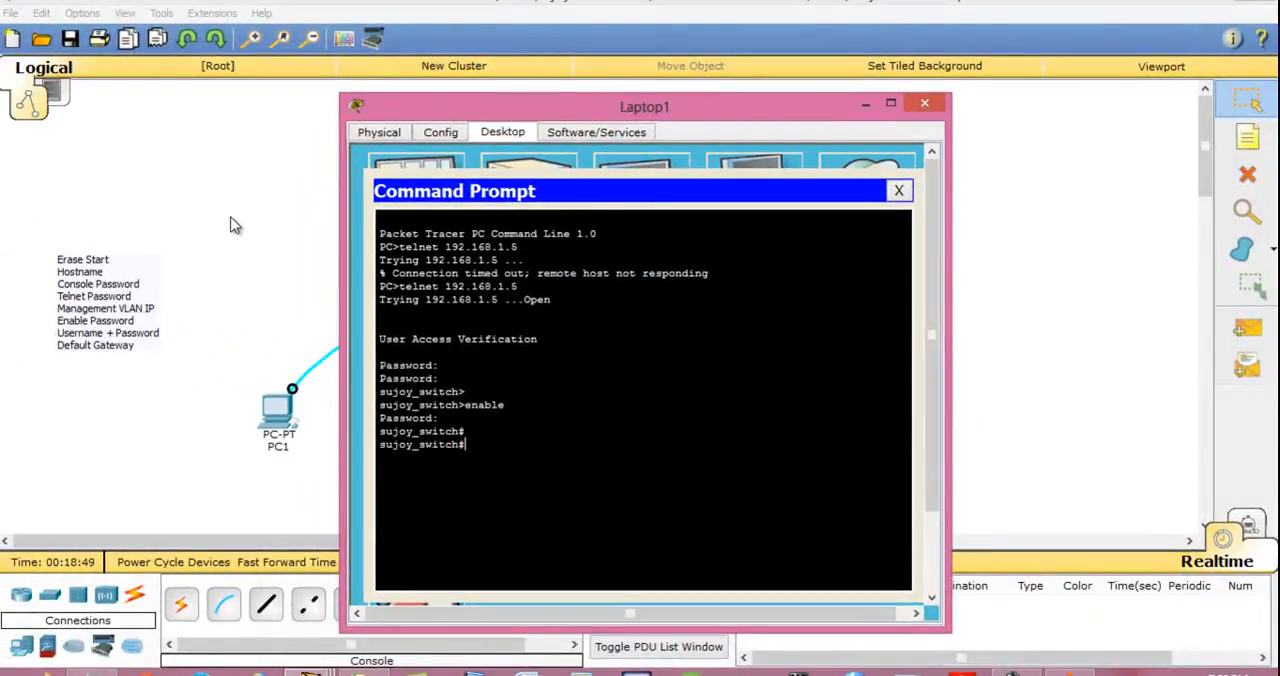
- Return to PC0's Telnet session, leave configuration mode with end and save the switch configuration with write
click(231, 218)
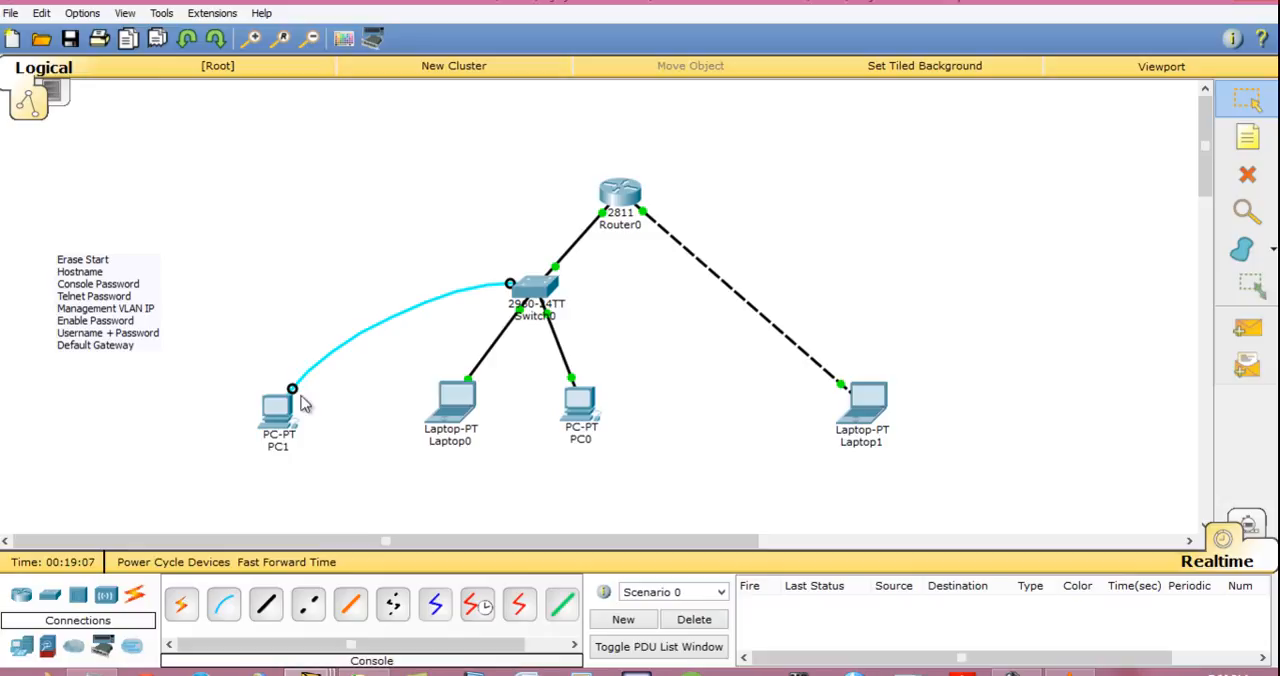
click(584, 405)
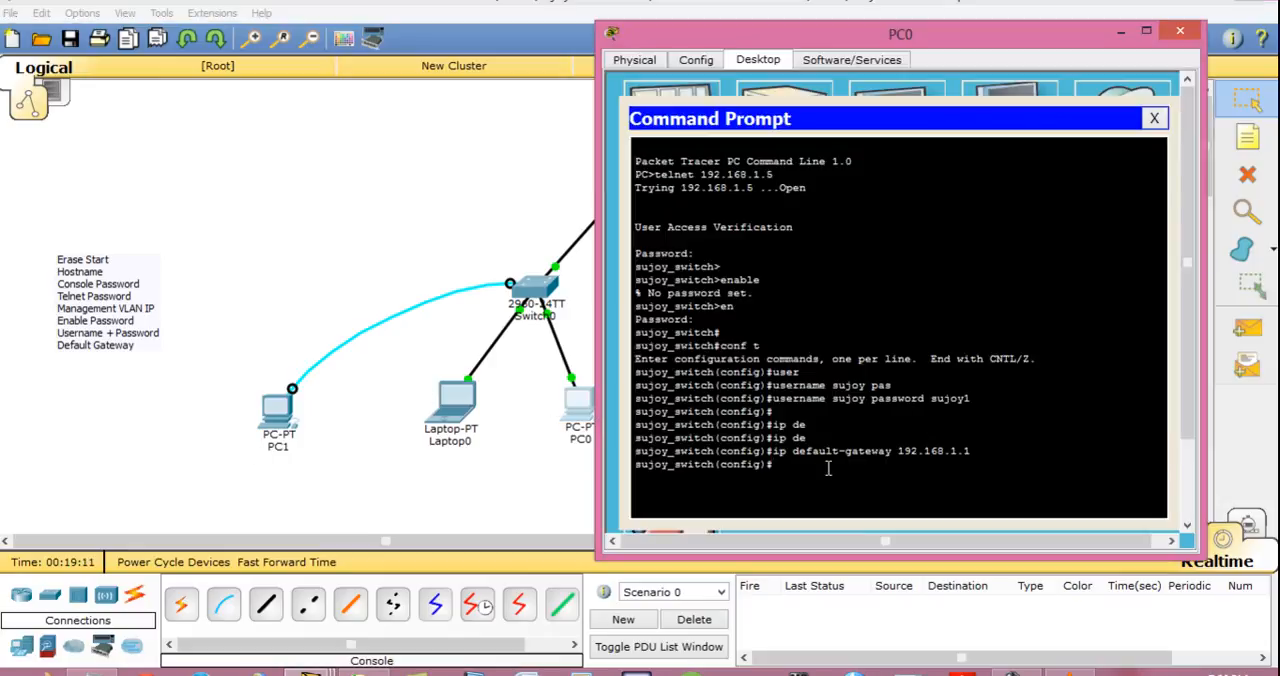
text(end)
key(Return)
text(writ)
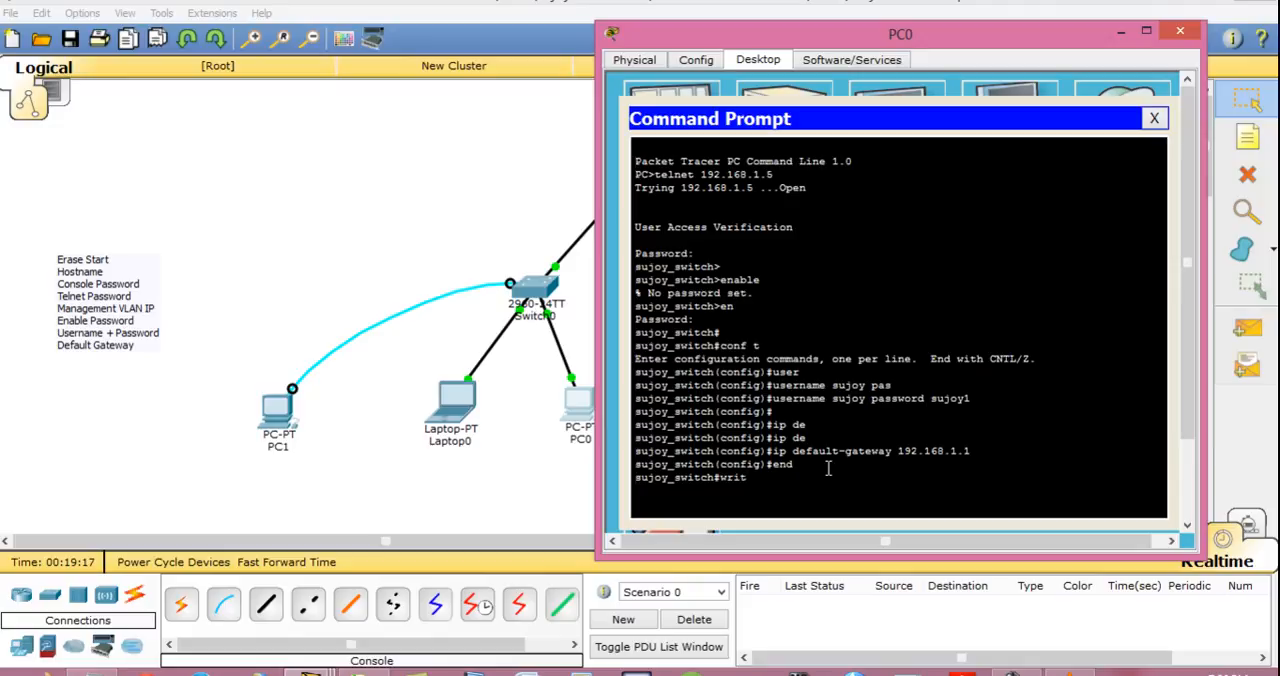
text(e)
key(Return)
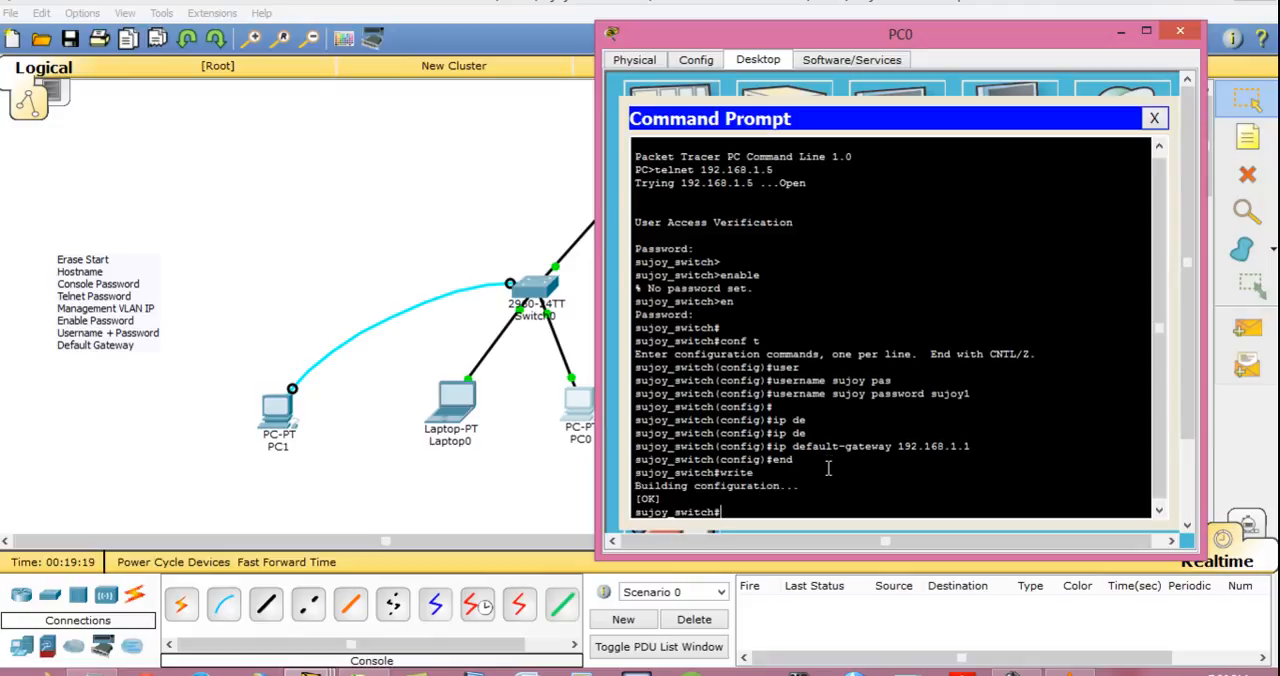
key(Return)
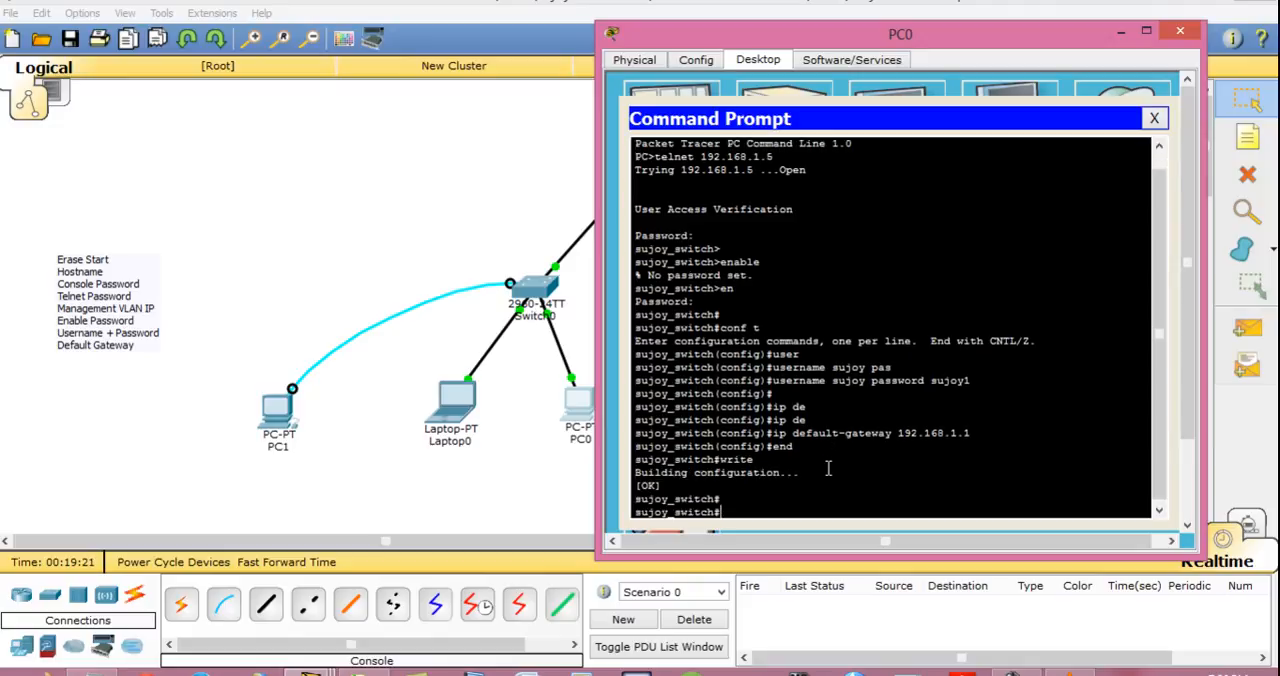